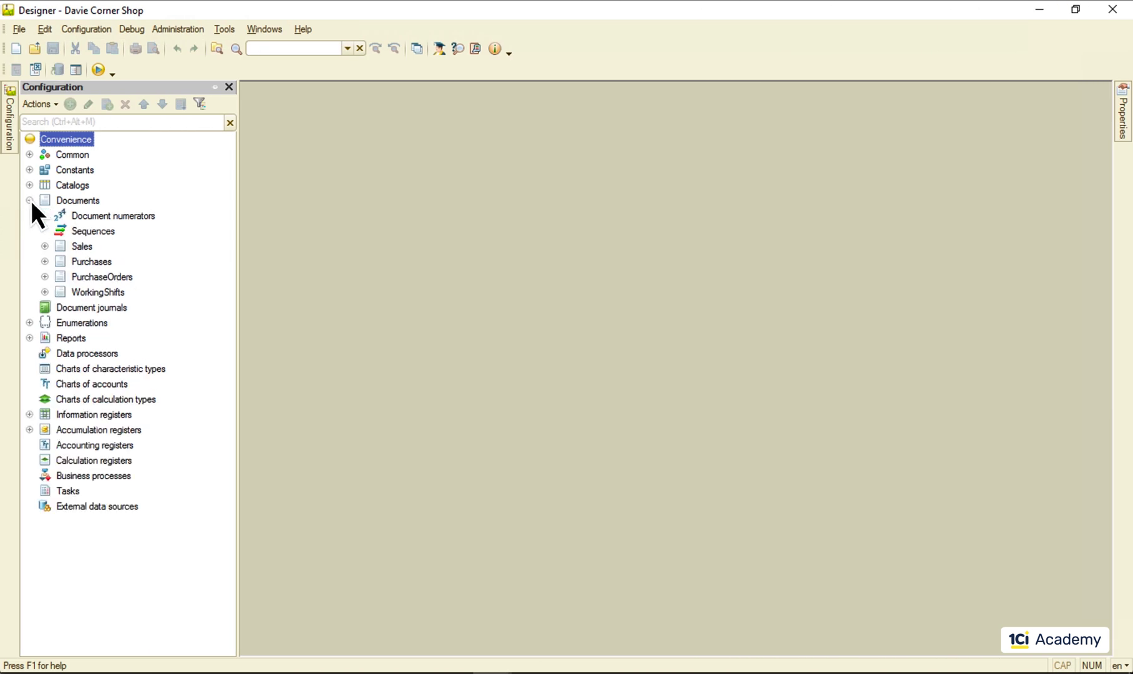
# Inspect the Print procedure in the Sales manager module, then close the module.
pyautogui.rightClick(83, 249)
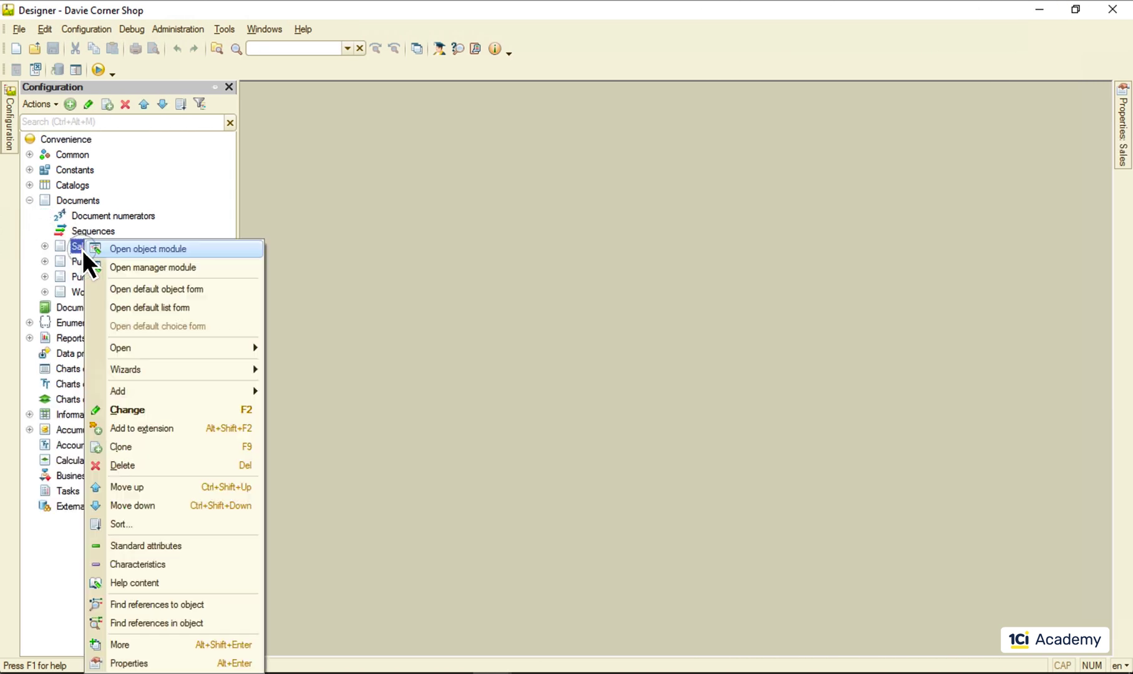
pyautogui.click(155, 267)
pyautogui.click(40, 101)
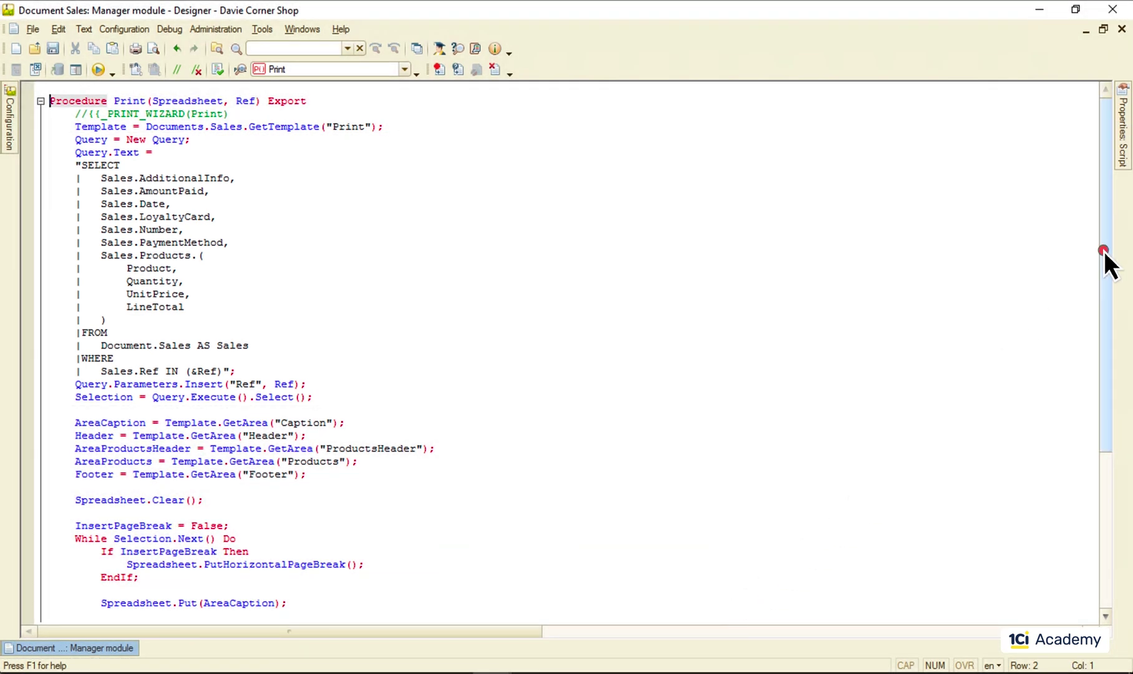
pyautogui.moveTo(1104, 253); pyautogui.dragTo(1108, 564)
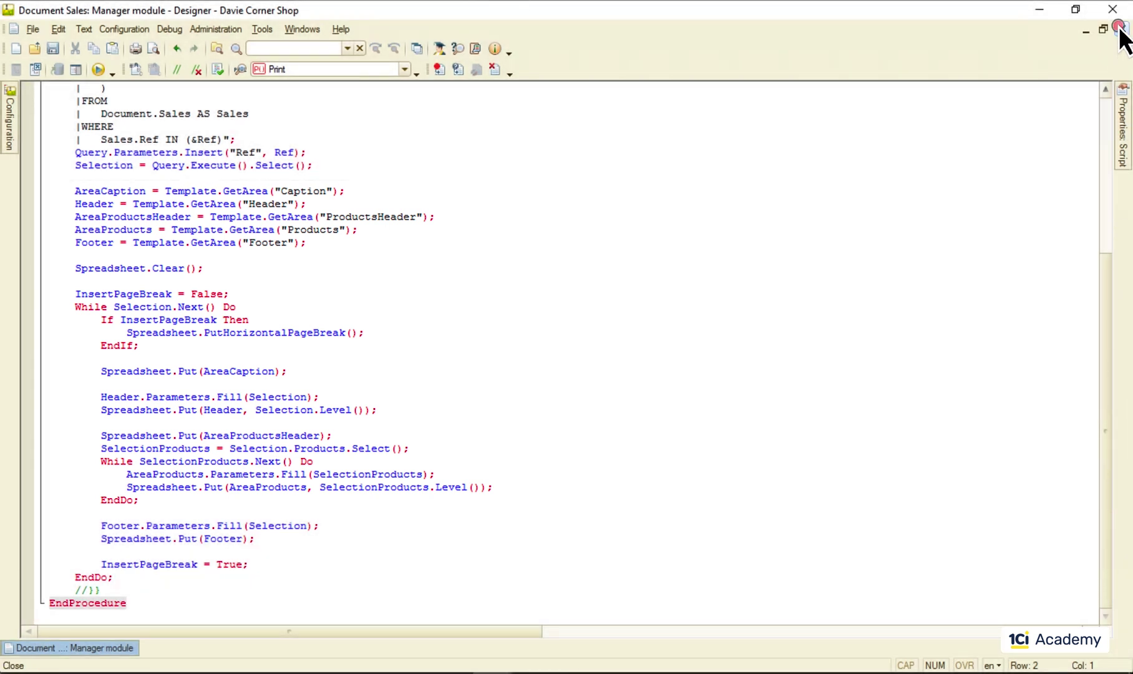
pyautogui.click(1121, 30)
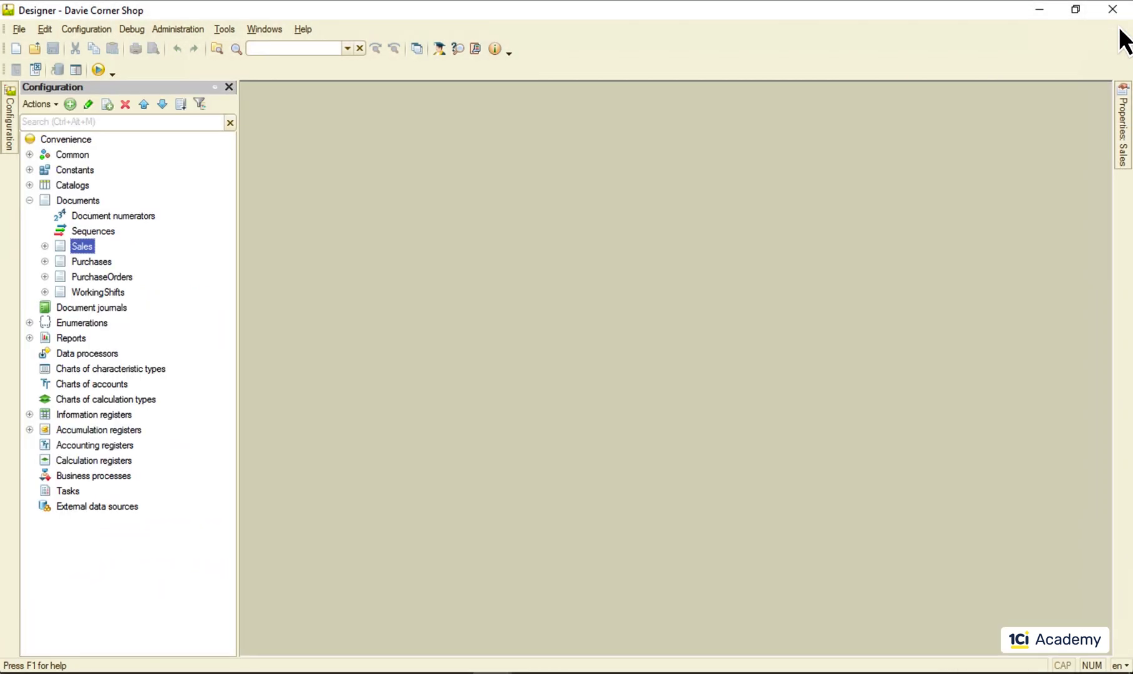
# Open the SalesDocument report's data composition schema.
pyautogui.click(29, 338)
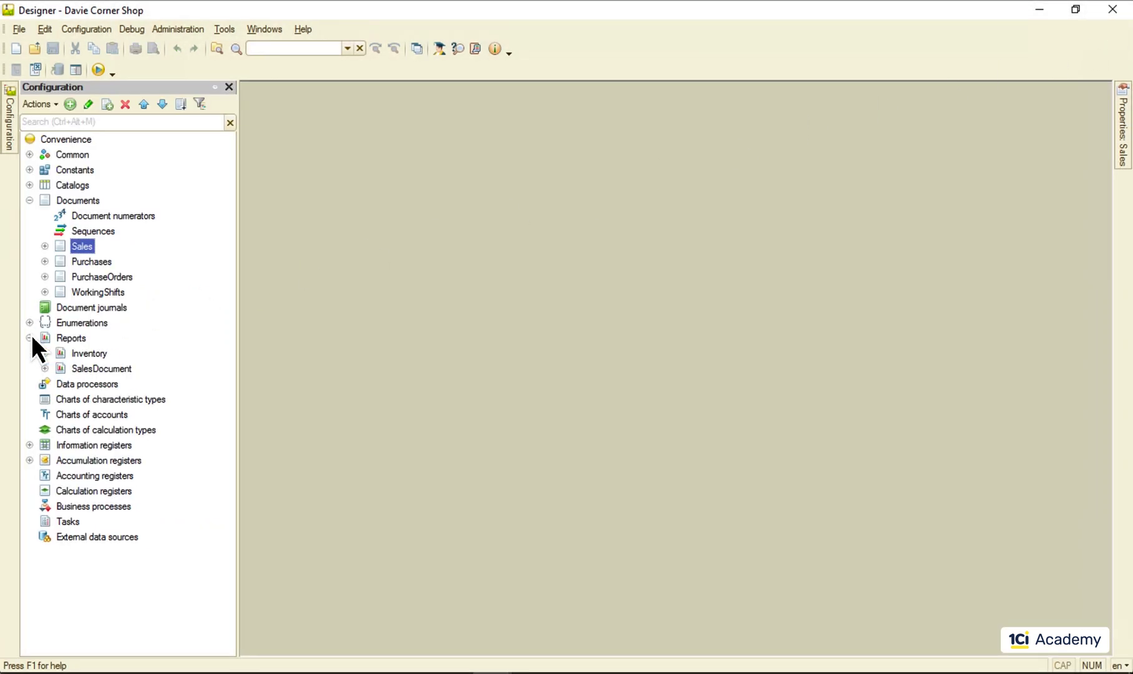
pyautogui.doubleClick(92, 368)
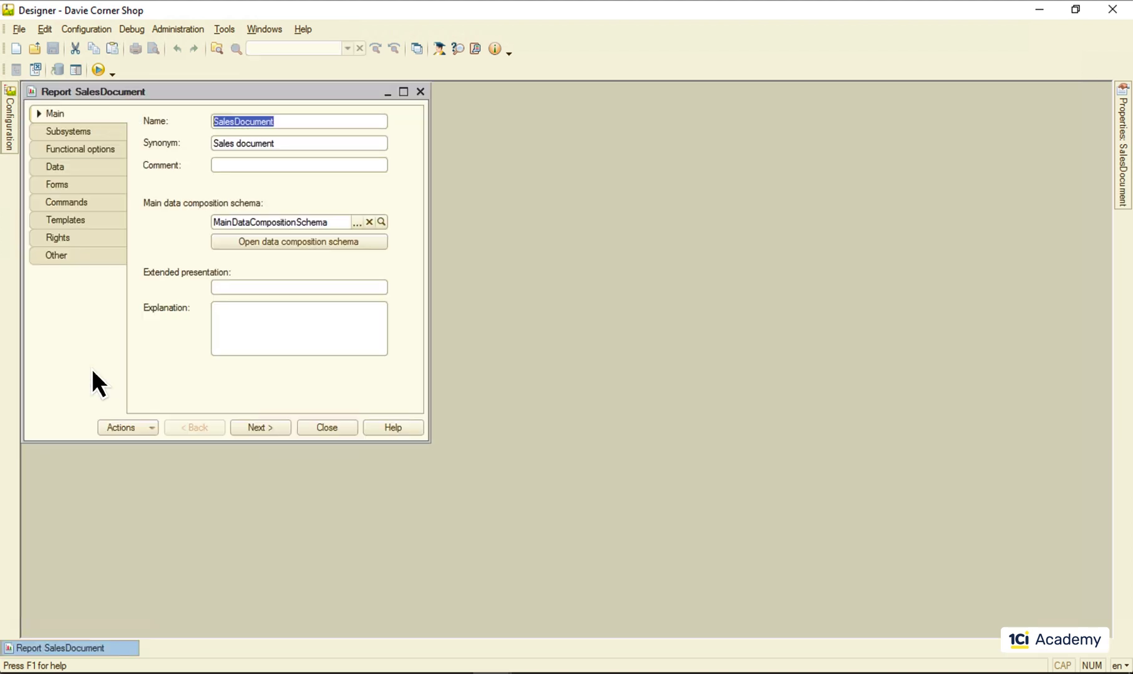
pyautogui.click(329, 242)
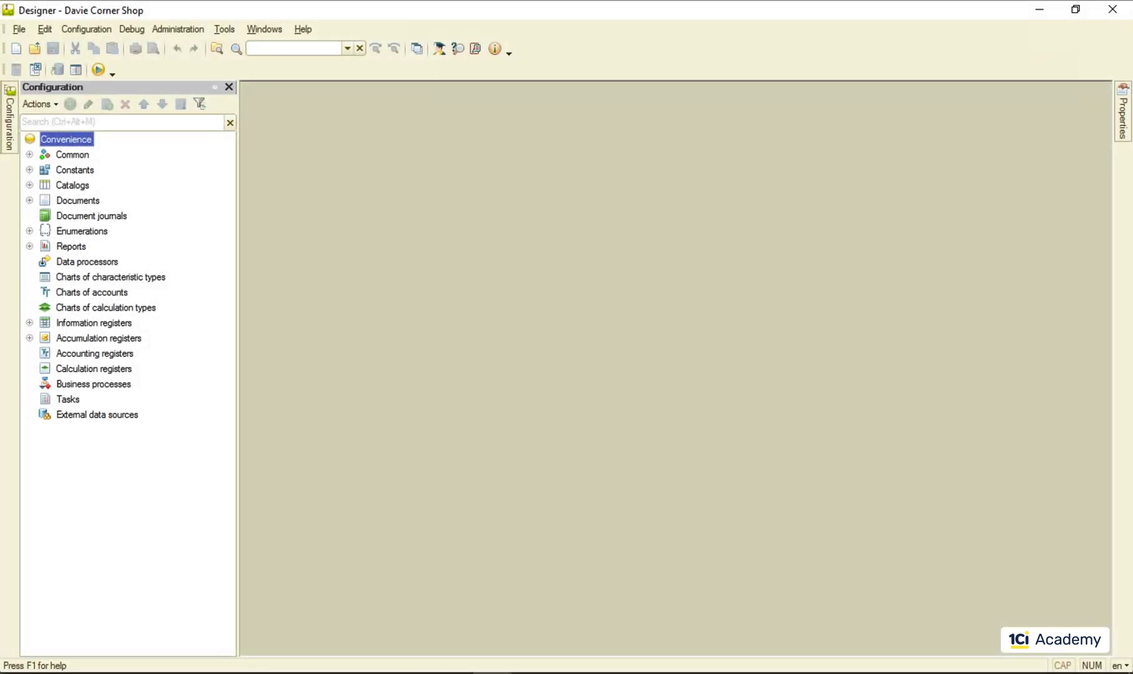
# Add a report named NewReport and create its data composition schema.
pyautogui.rightClick(76, 246)
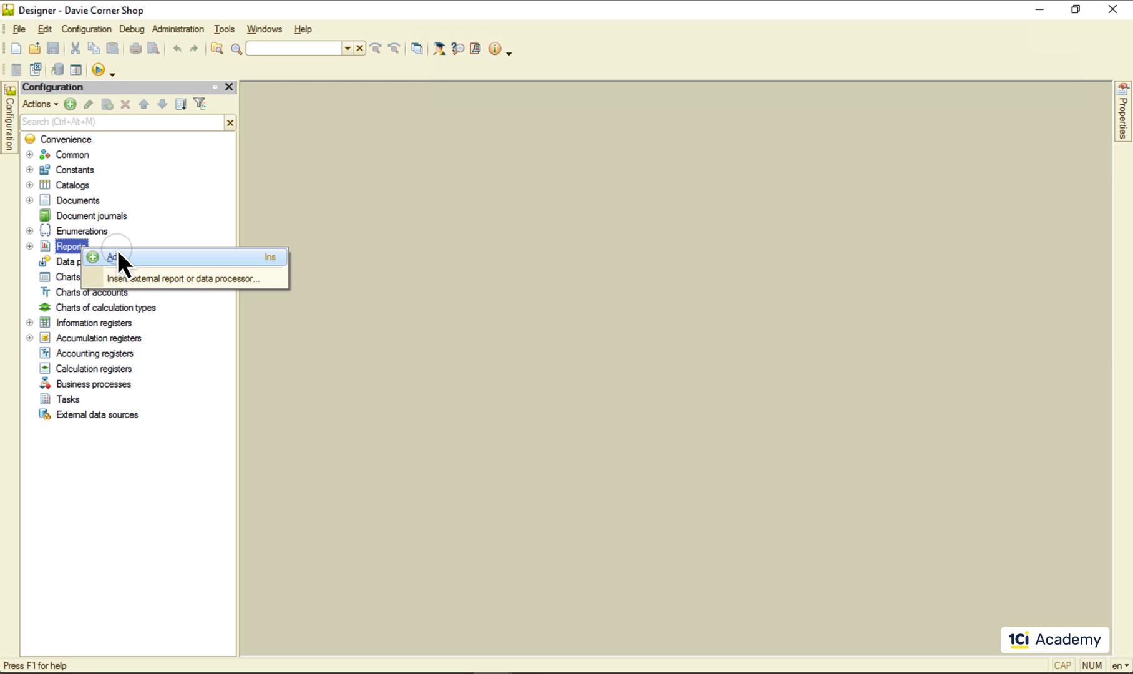
pyautogui.click(188, 259)
pyautogui.write('NewReport')
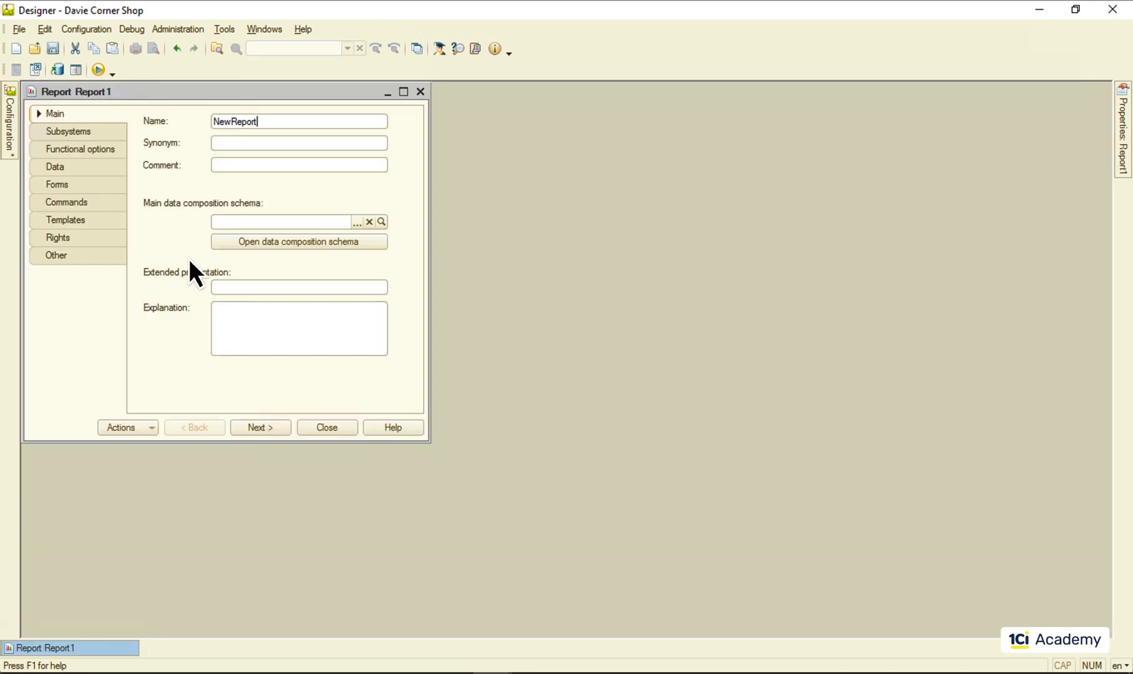
pyautogui.press('Tab')
pyautogui.click(288, 242)
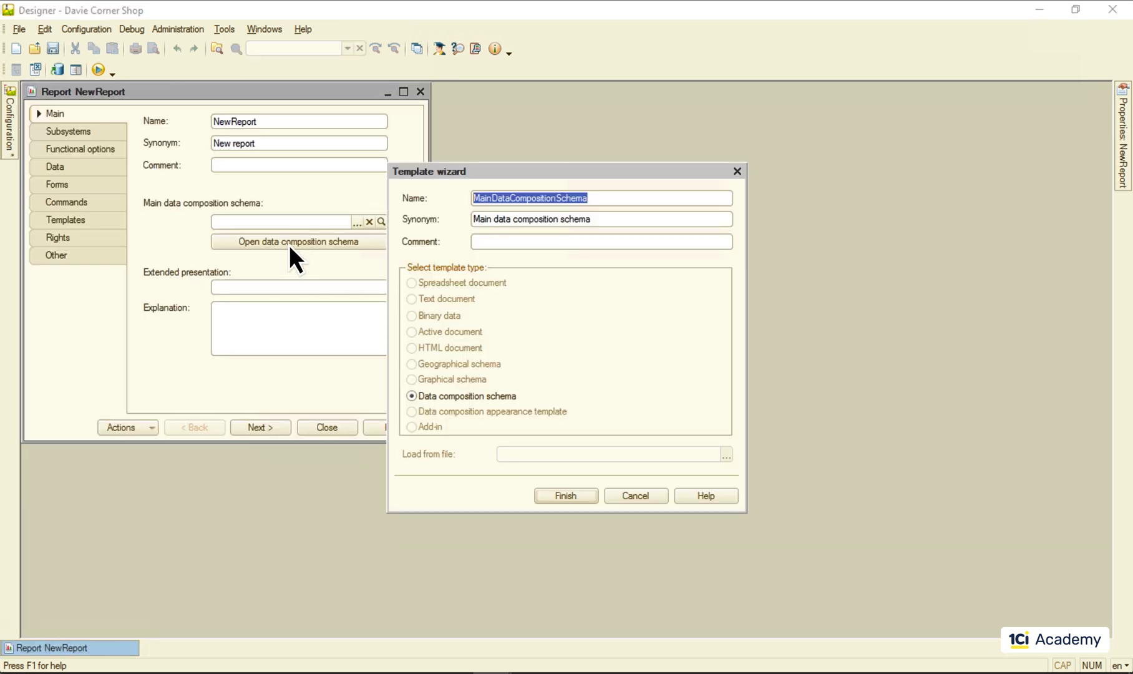
pyautogui.click(566, 496)
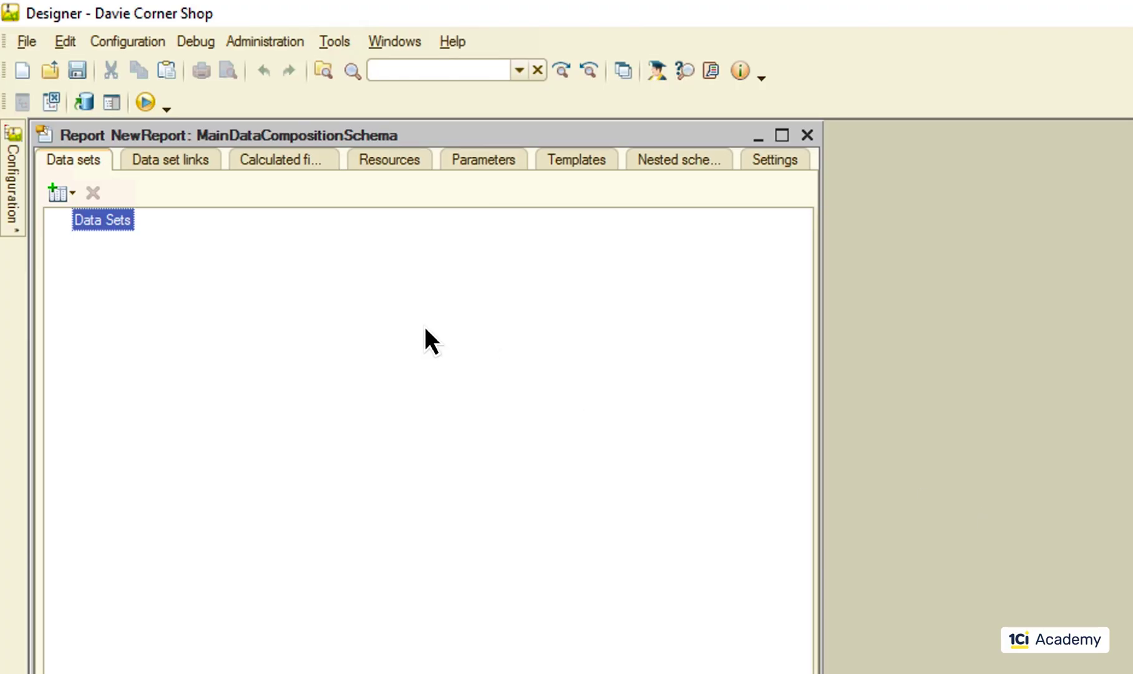
# Add a query data set and rename it from DataSet1 to MyQuery.
pyautogui.rightClick(104, 216)
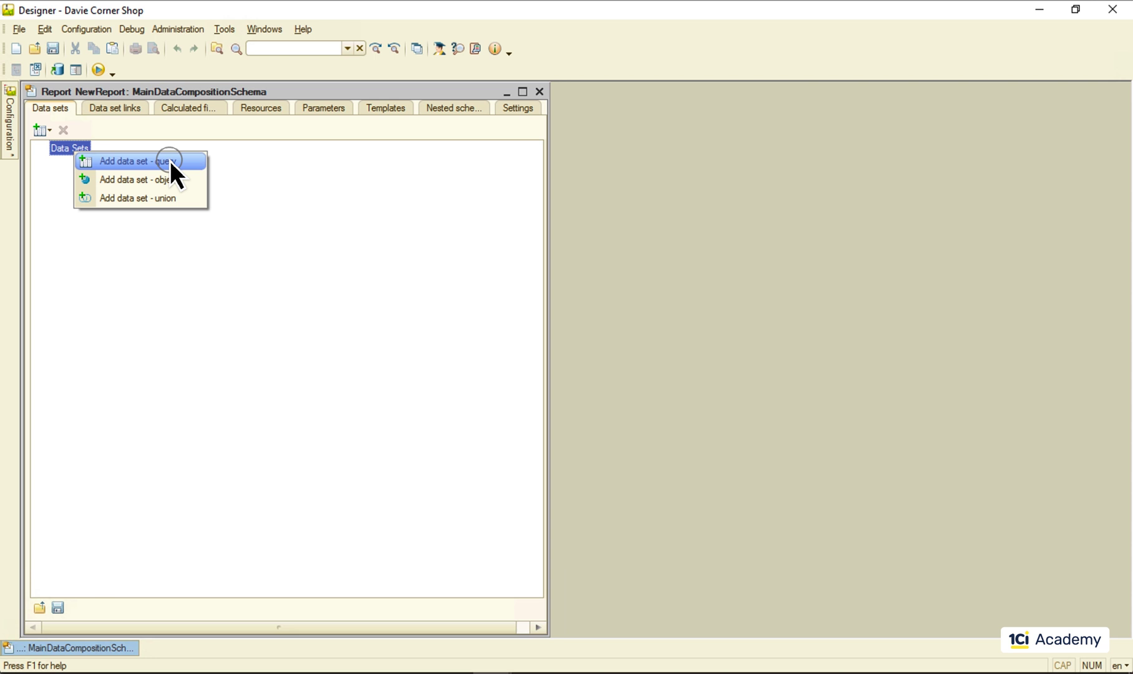
pyautogui.click(169, 162)
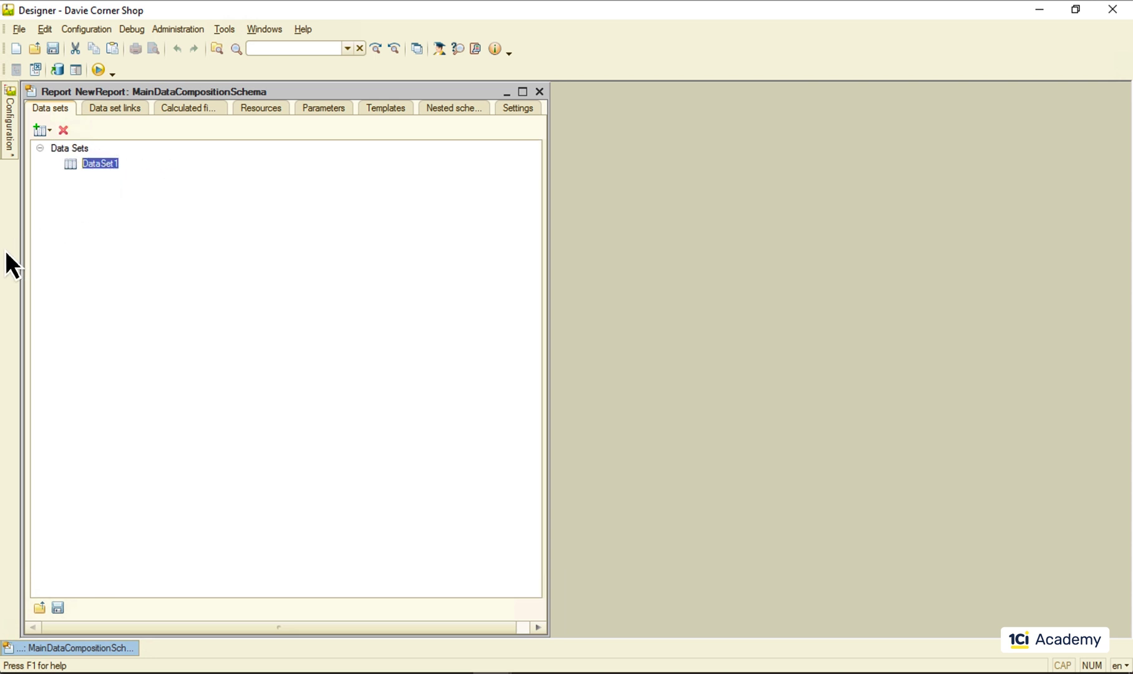
pyautogui.write('MyQuery')
pyautogui.press('Return')
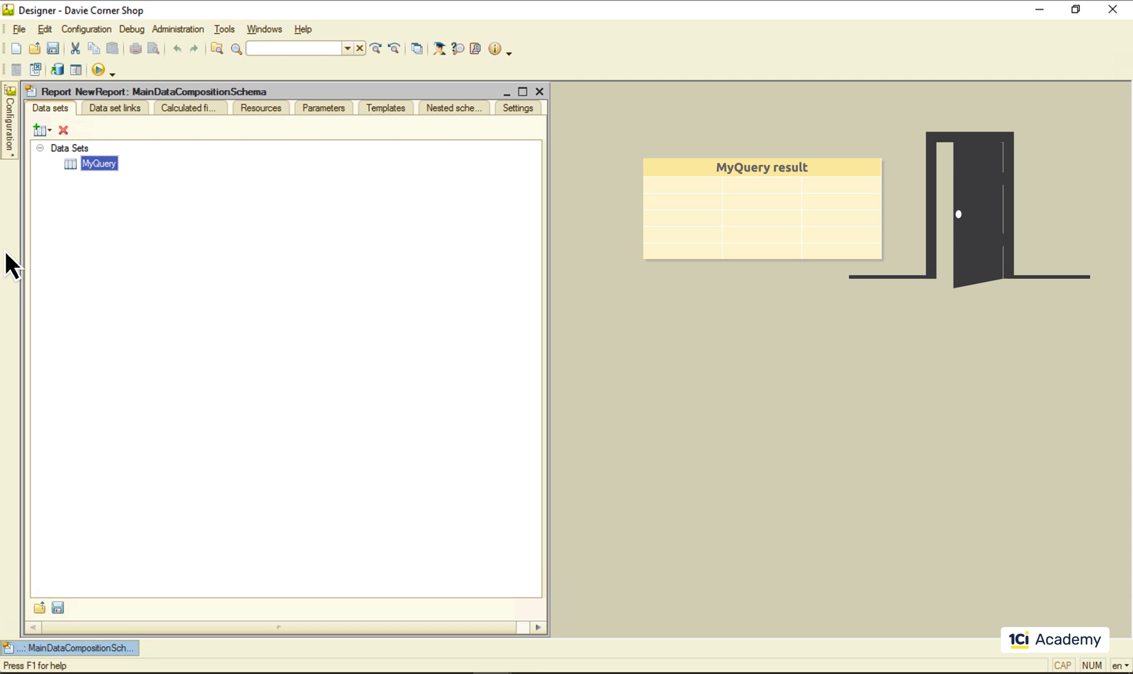
# Add an object data set under Data Sets and name it MyObject.
pyautogui.rightClick(79, 147)
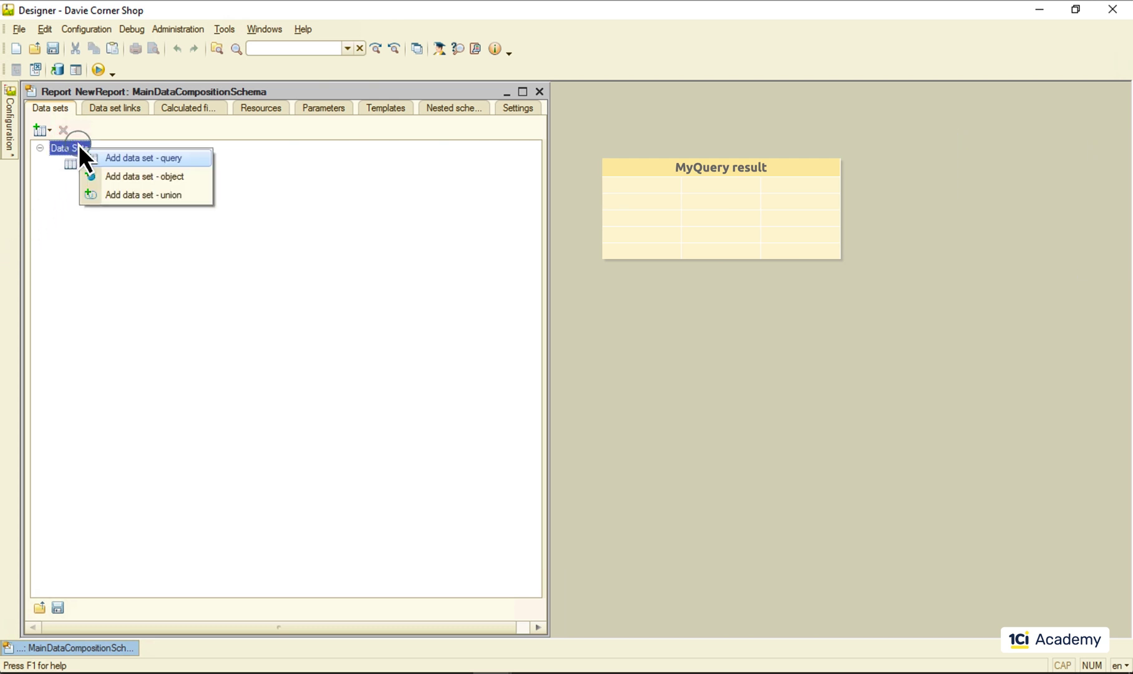
pyautogui.click(130, 176)
pyautogui.write('MyObject')
pyautogui.press('Return')
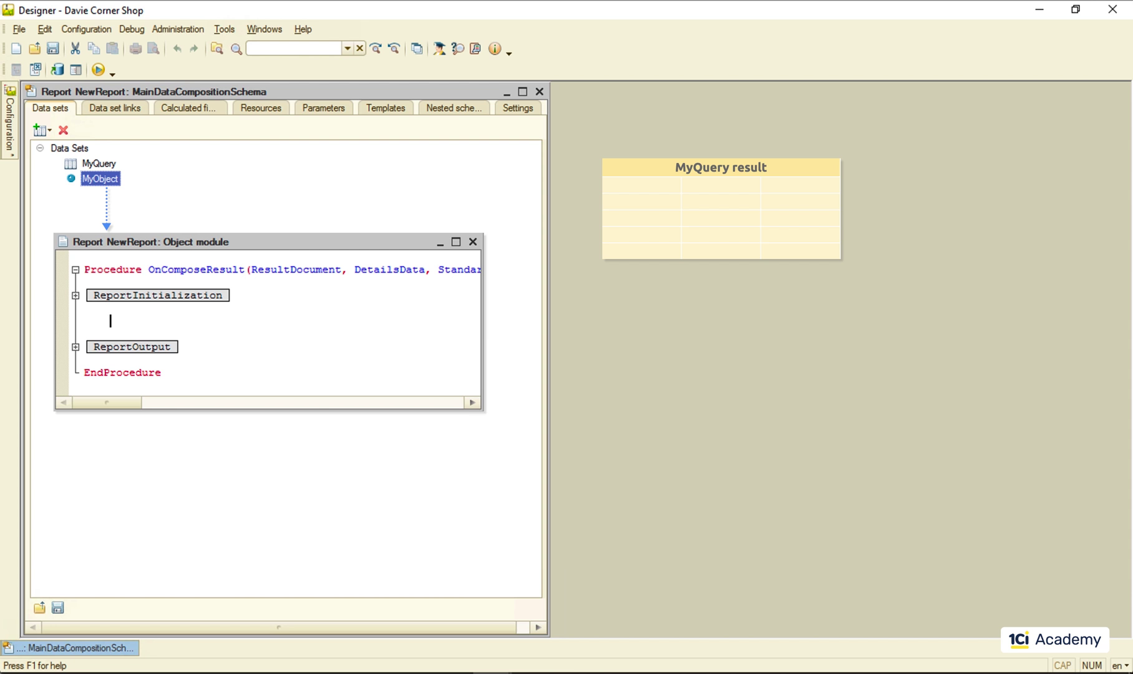
pyautogui.write('MyObjectData = GetDataFrom')
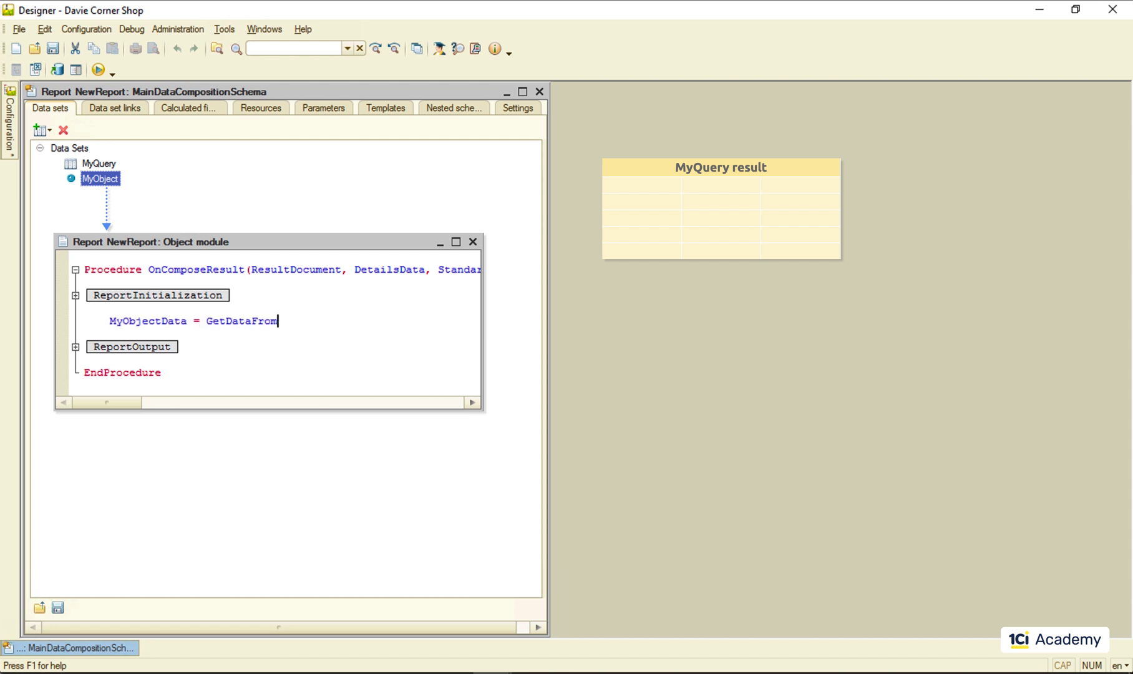
pyautogui.write('HTTPService();')
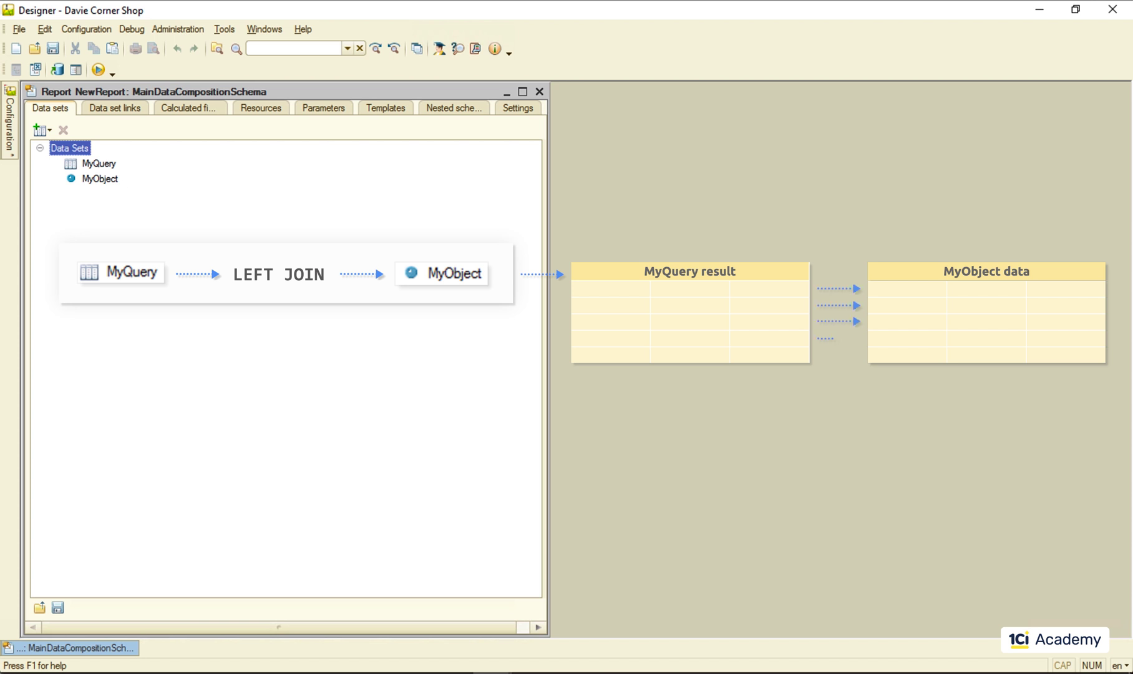
# Switch to the Data set links page, which has no links defined yet.
pyautogui.click(126, 105)
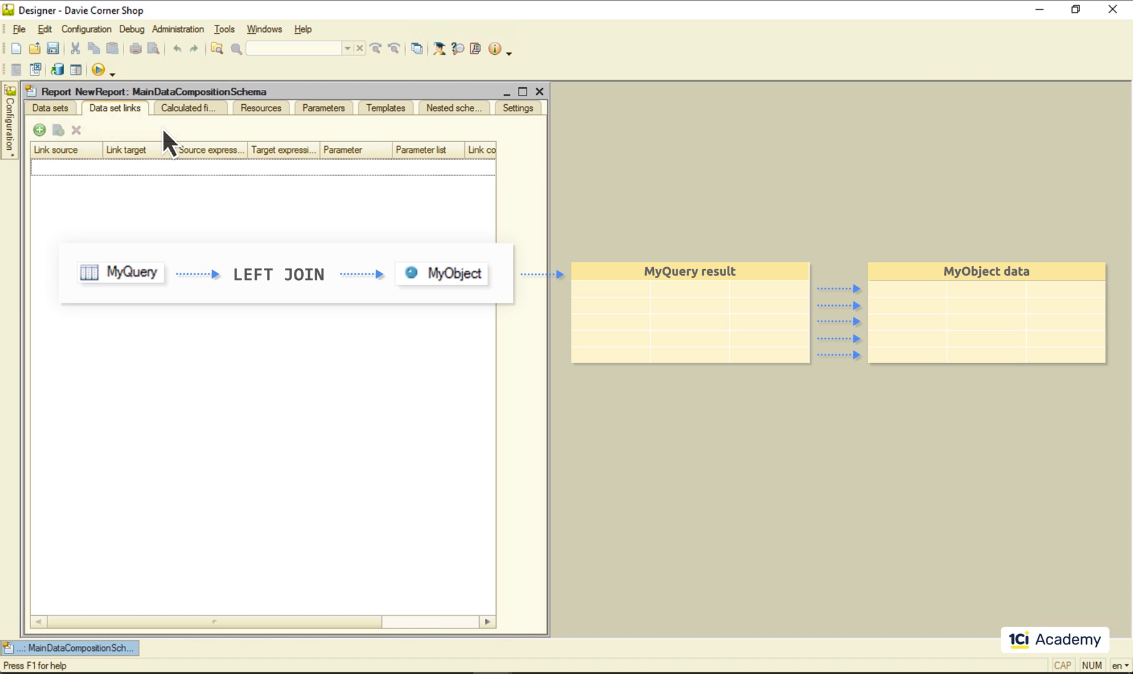
# Add union data set DataSet1 and move MyQuery and MyObject inside it.
pyautogui.click(59, 106)
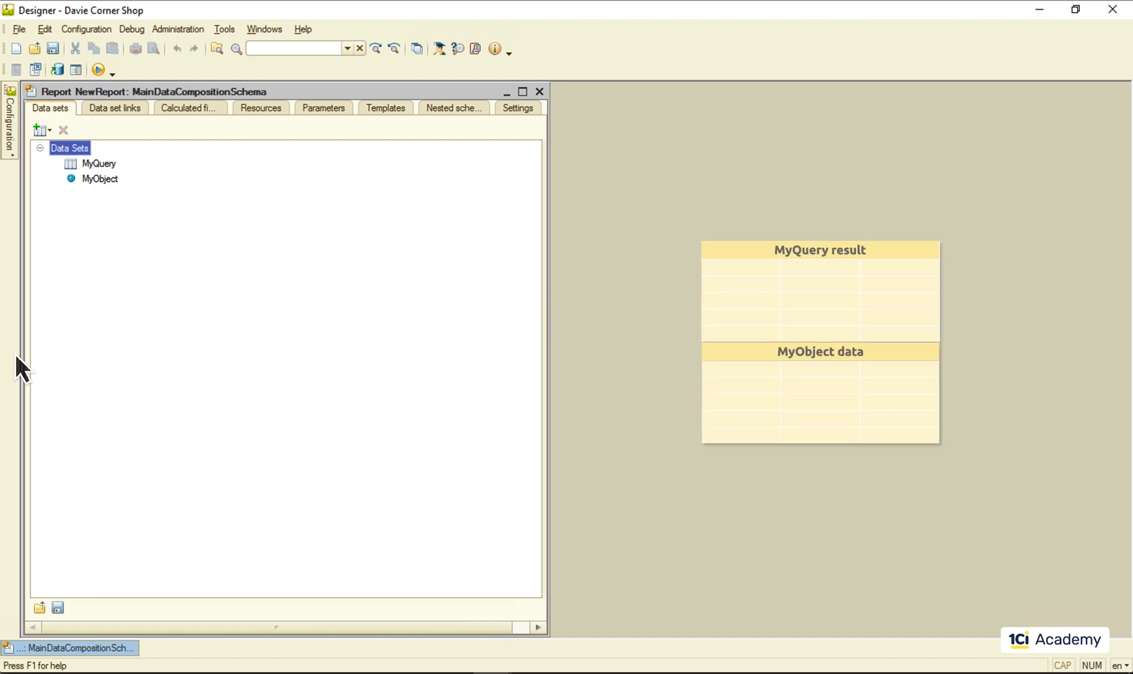
pyautogui.rightClick(86, 148)
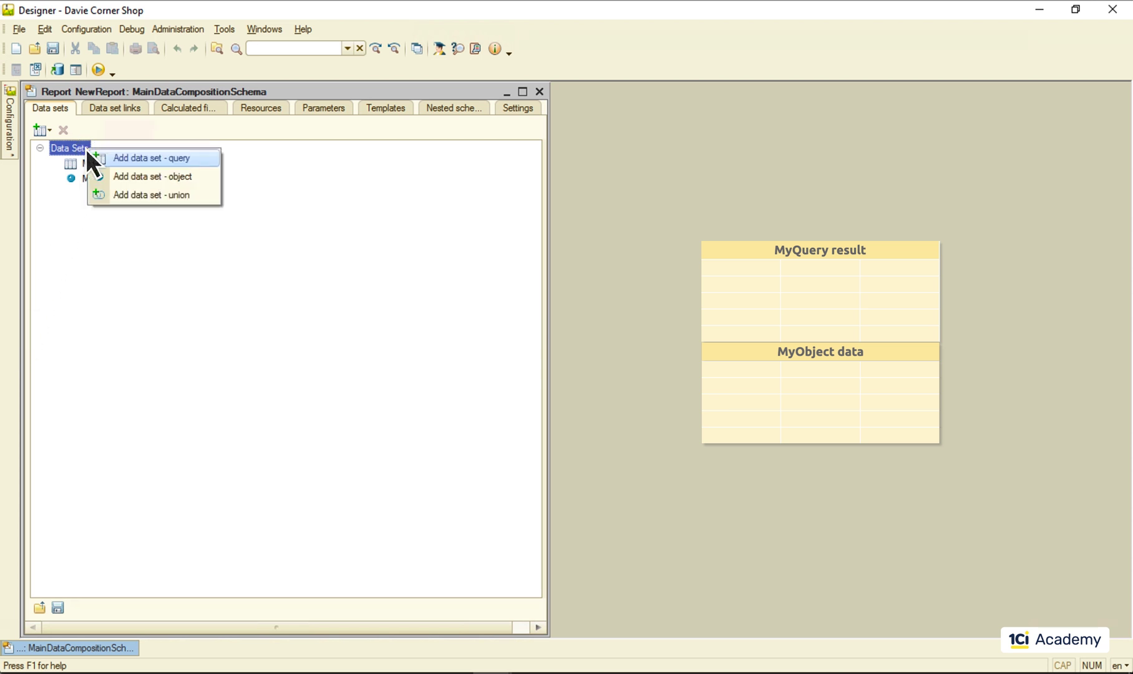
pyautogui.click(205, 197)
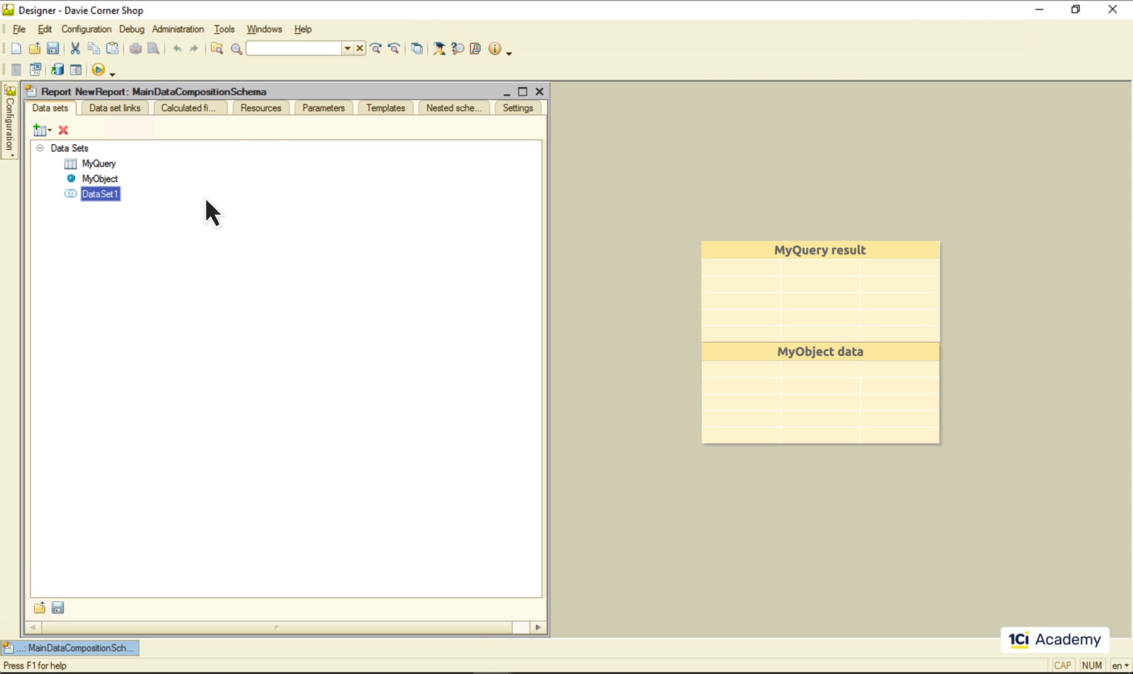
pyautogui.moveTo(105, 165)
pyautogui.mouseDown()
pyautogui.moveTo(106, 191)
pyautogui.moveTo(105, 176)
pyautogui.mouseUp()
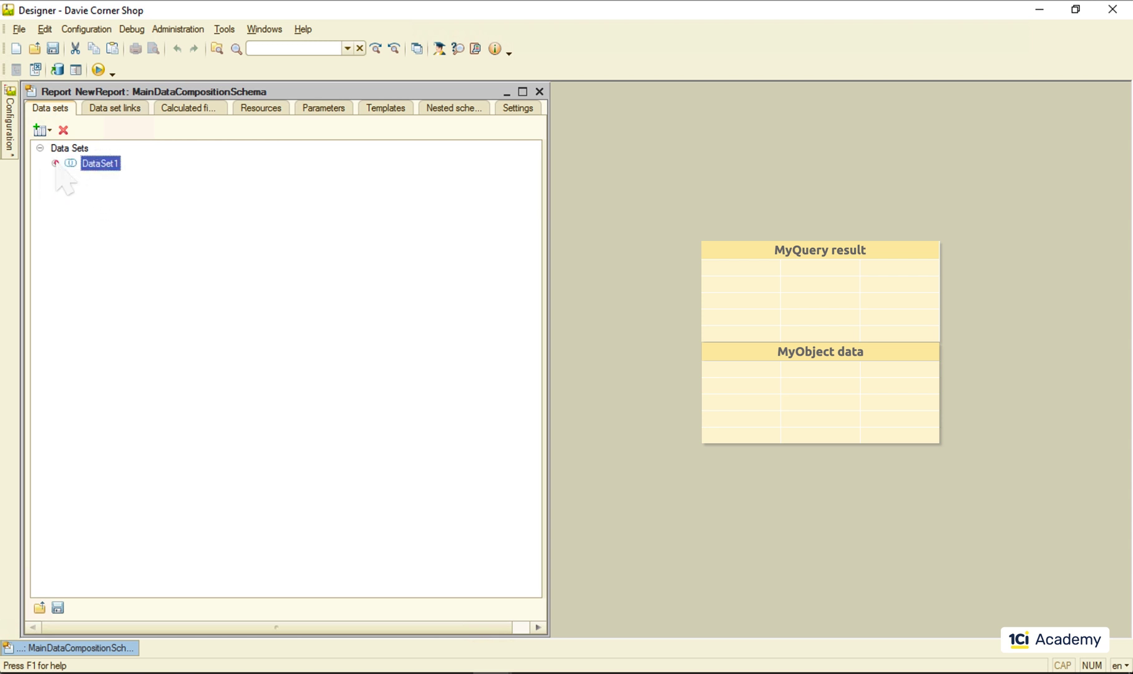
pyautogui.click(55, 164)
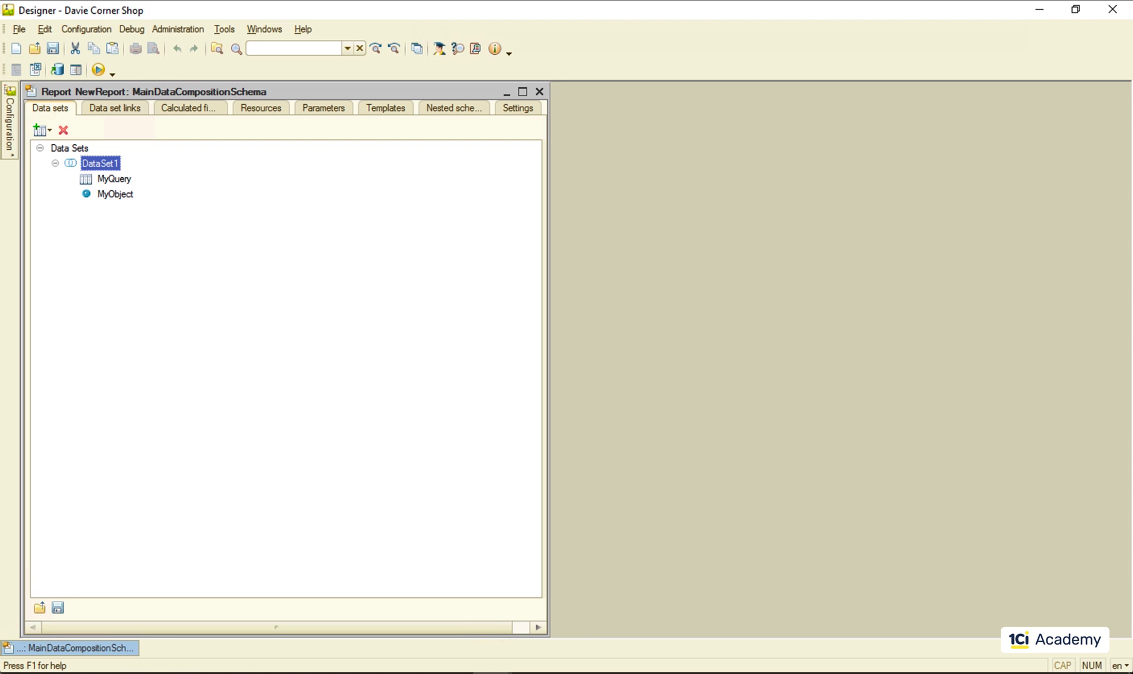
# Move MyQuery and MyObject to the top level and delete the empty DataSet1.
pyautogui.click(521, 91)
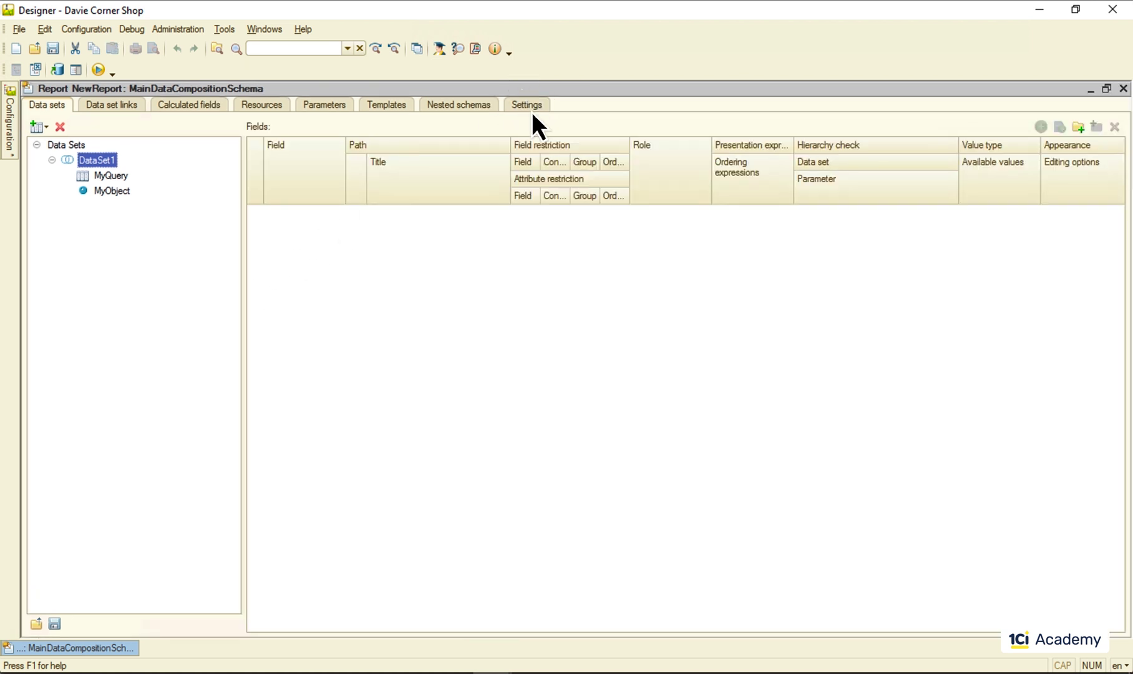
pyautogui.click(113, 176)
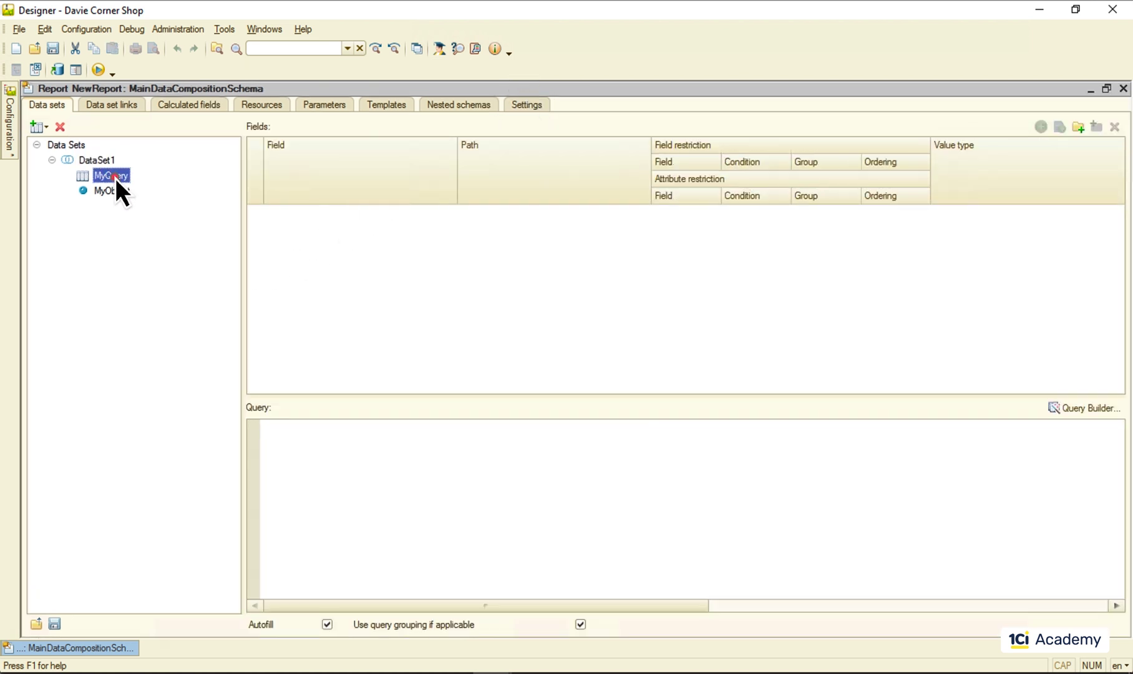
pyautogui.moveTo(115, 178); pyautogui.dragTo(69, 140)
pyautogui.click(103, 174)
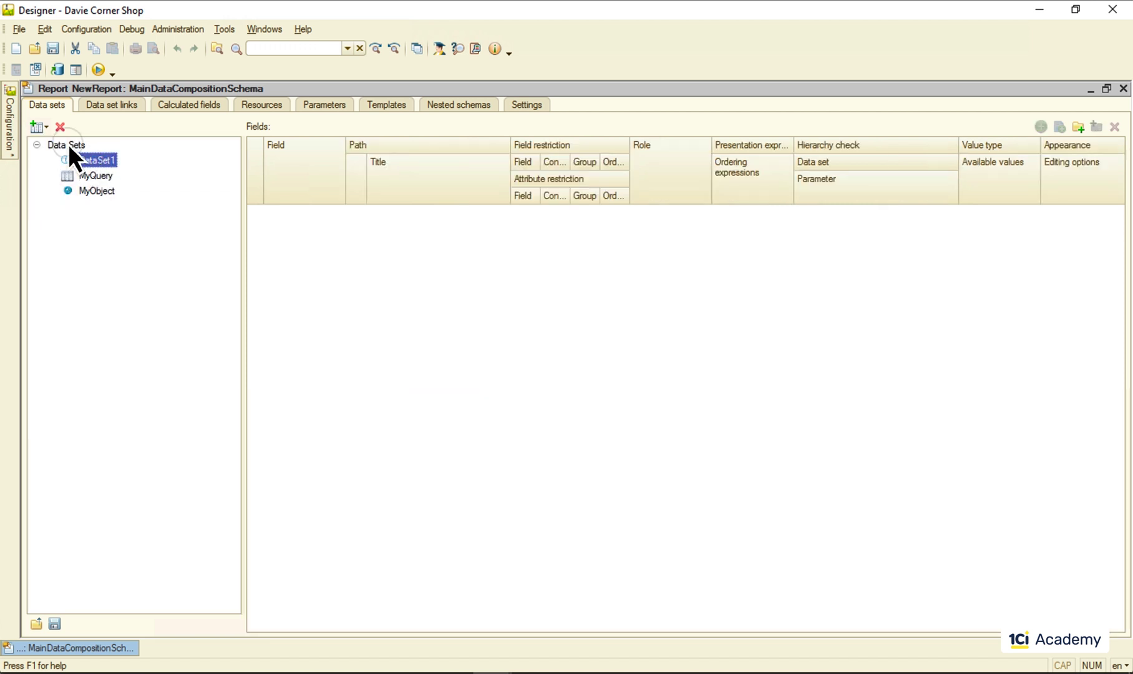
pyautogui.click(60, 127)
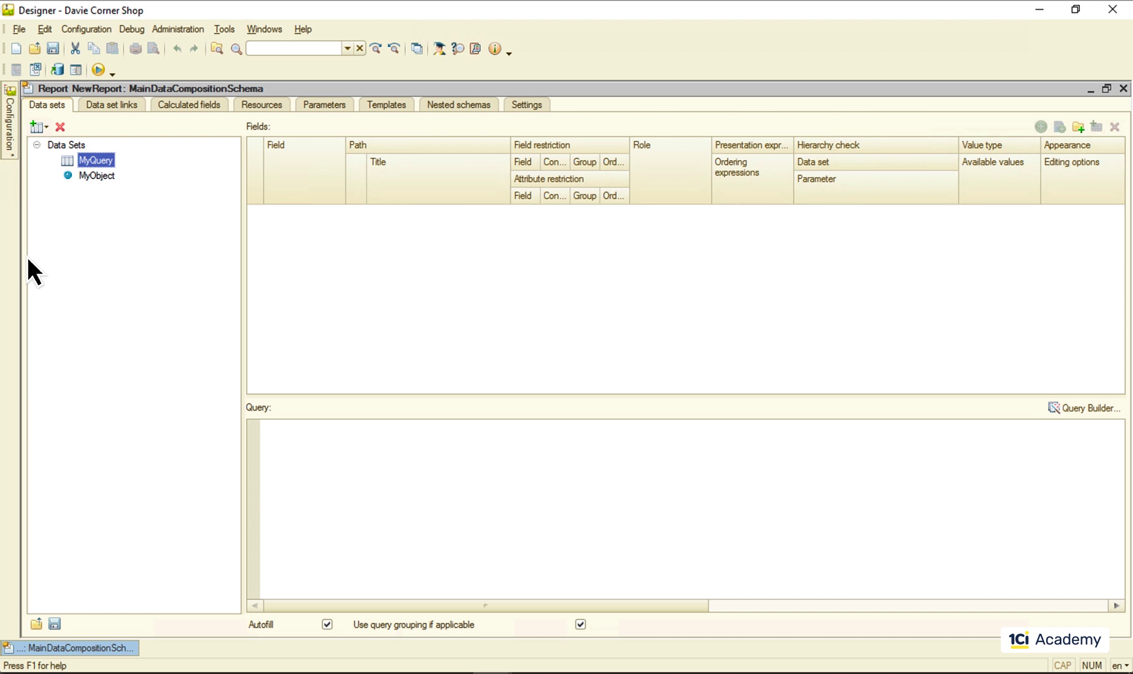
# Build MyQuery's query from the Inventory.Turnovers accumulation register table.
pyautogui.click(1088, 407)
pyautogui.click(343, 428)
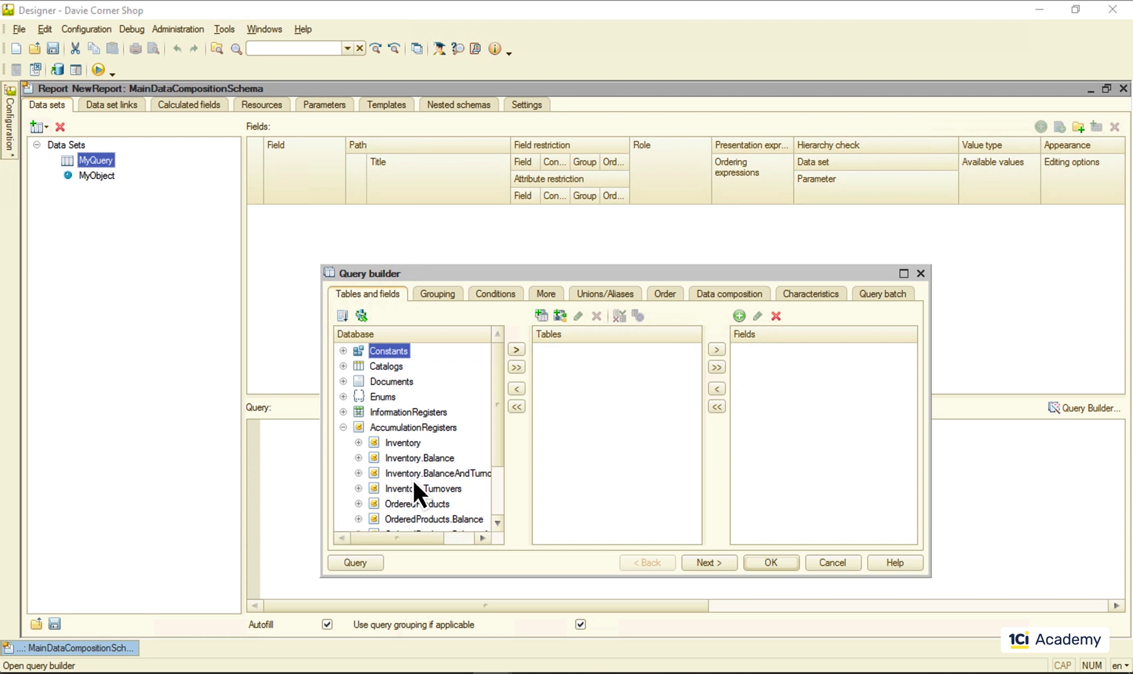
pyautogui.moveTo(423, 488); pyautogui.dragTo(597, 409)
pyautogui.click(775, 562)
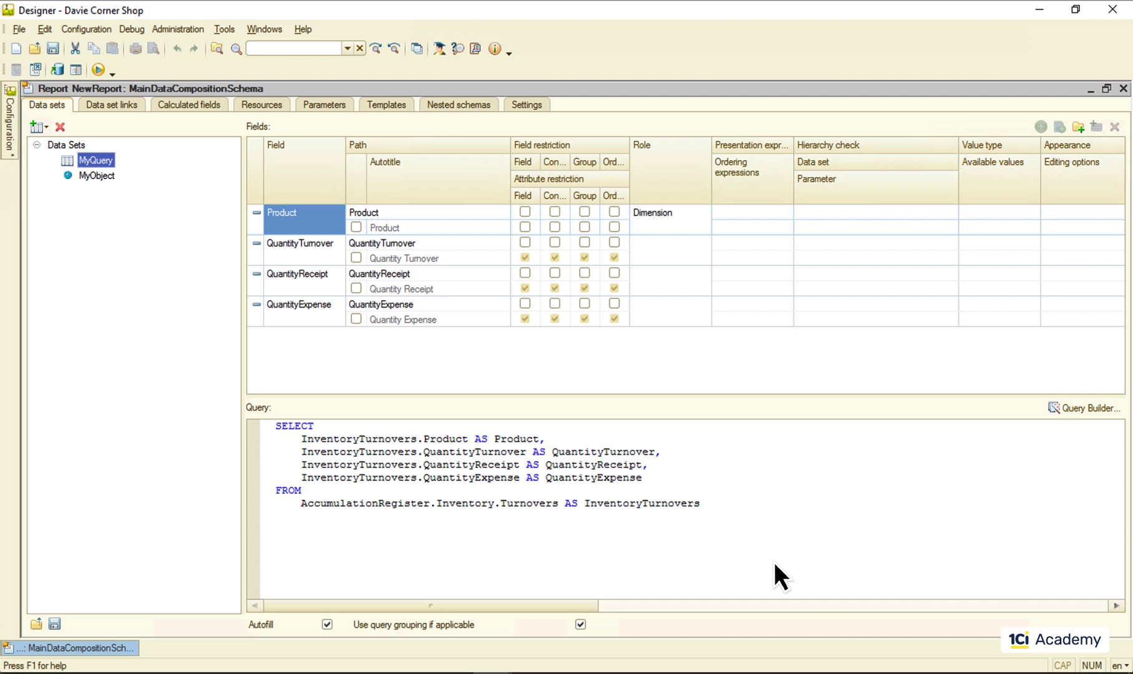
# Give the QuantityTurnover field the custom title Turnover.
pyautogui.click(356, 257)
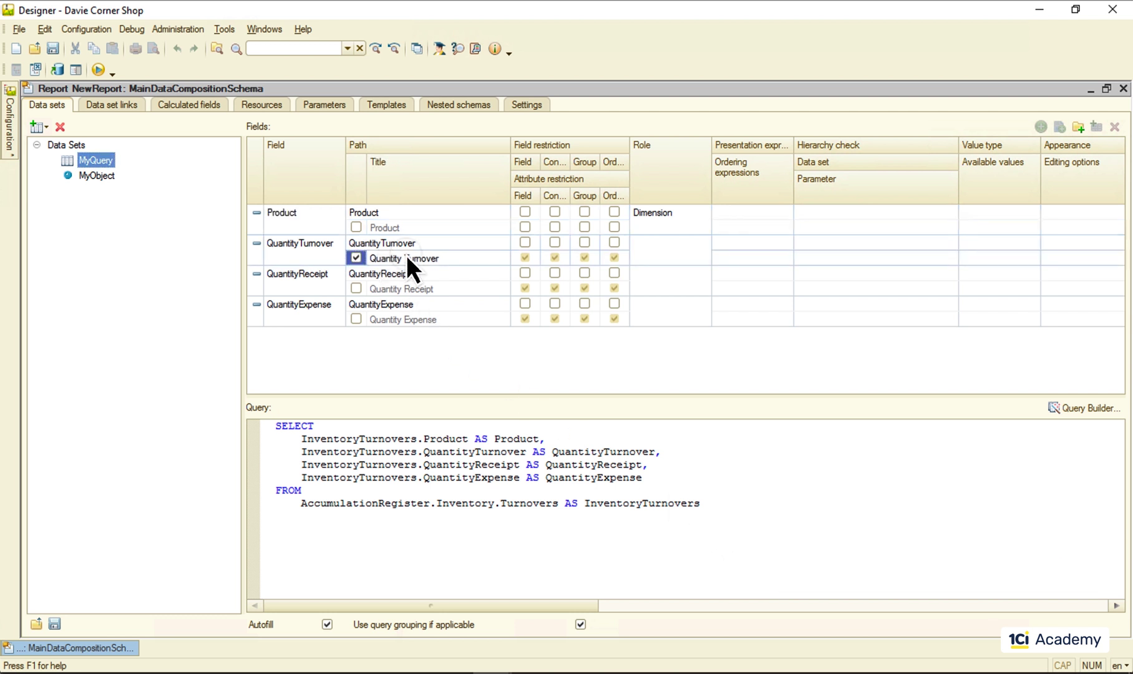
pyautogui.click(406, 257)
pyautogui.click(404, 257)
pyautogui.press('BackSpace')
pyautogui.press('BackSpace')
pyautogui.press('BackSpace')
pyautogui.press('BackSpace')
pyautogui.press('BackSpace')
pyautogui.press('BackSpace')
# Give the QuantityReceipt field the custom title Receipt.
pyautogui.click(356, 288)
pyautogui.click(409, 286)
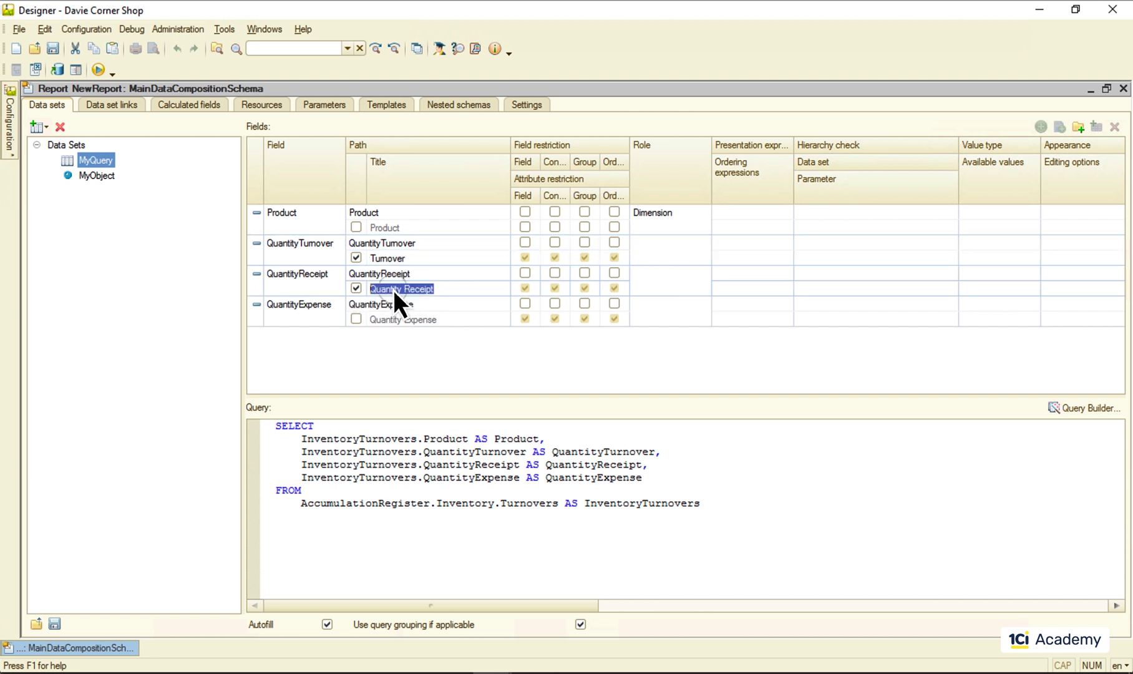
pyautogui.click(386, 288)
pyautogui.doubleClick(387, 289)
pyautogui.press('BackSpace')
# Give the QuantityExpense field the custom title Expense.
pyautogui.click(355, 315)
pyautogui.click(400, 318)
pyautogui.doubleClick(383, 318)
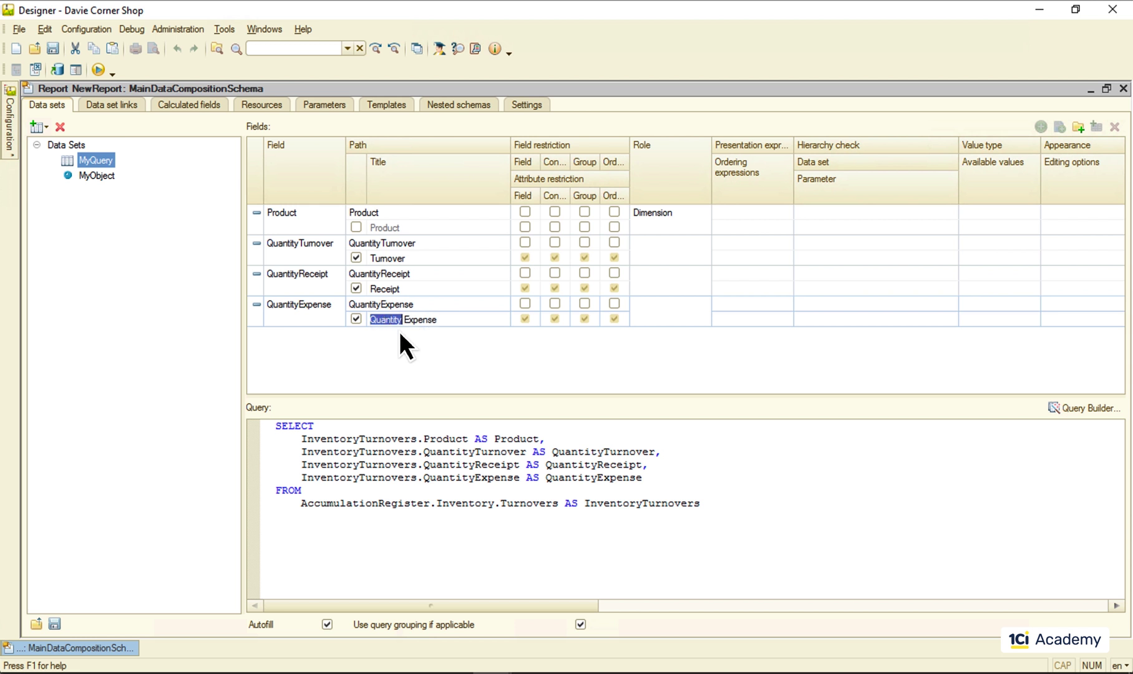
pyautogui.click(393, 352)
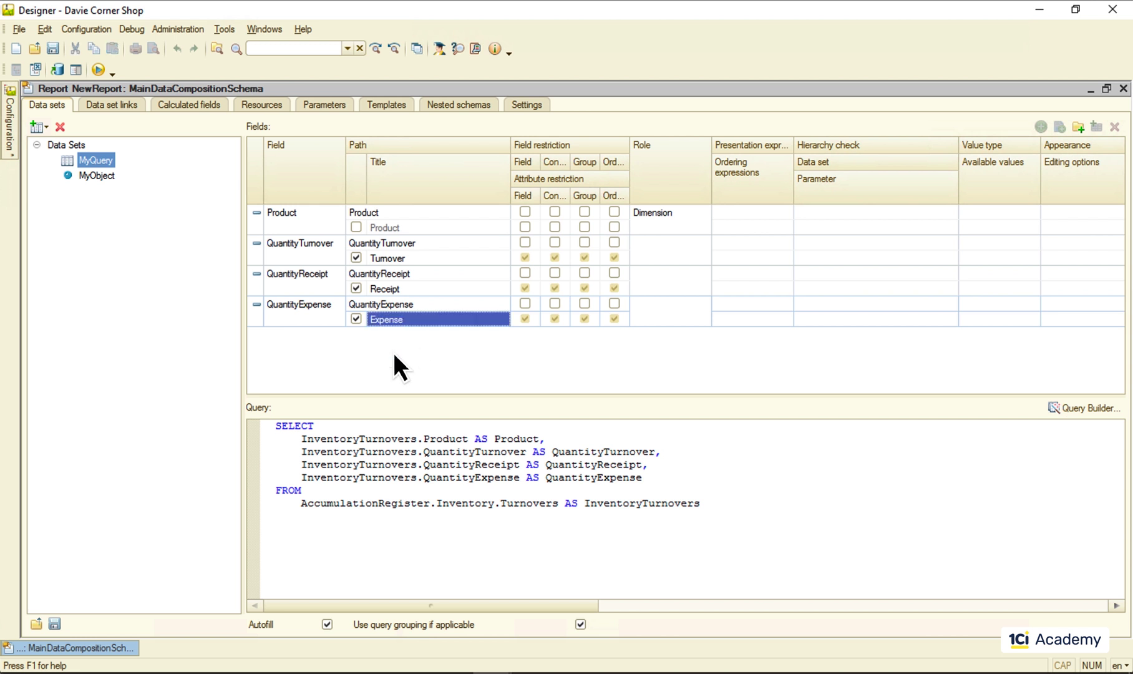
pyautogui.click(1108, 212)
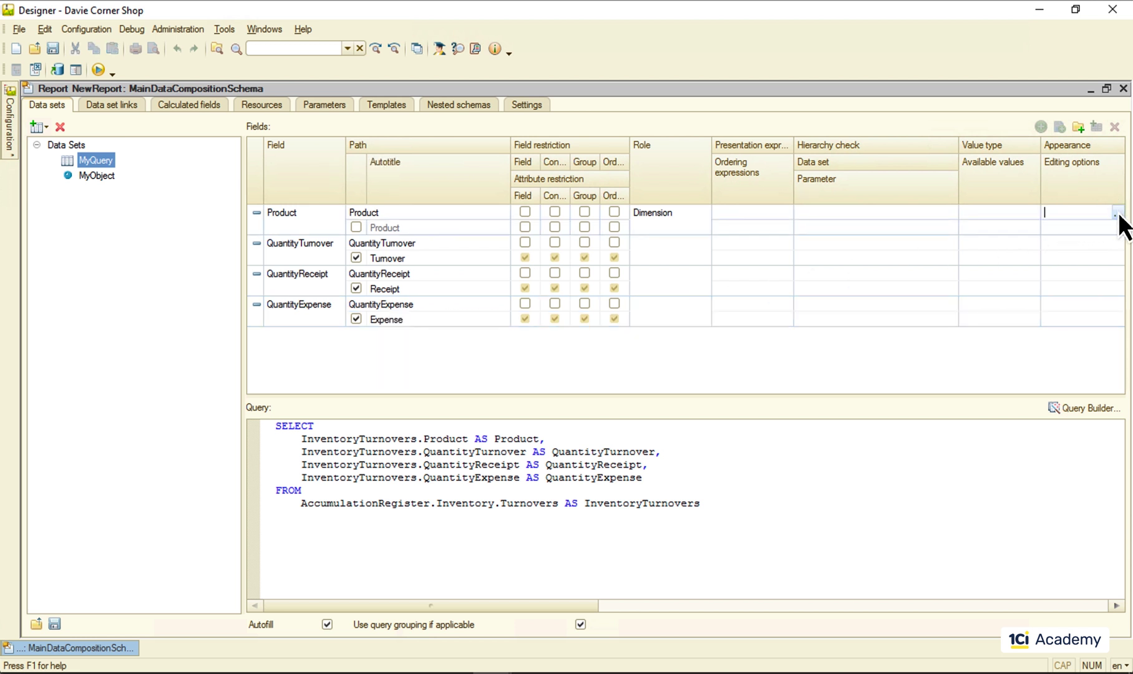
# Set the Product field's appearance font to bold Large text font, not taken from style.
pyautogui.click(1117, 213)
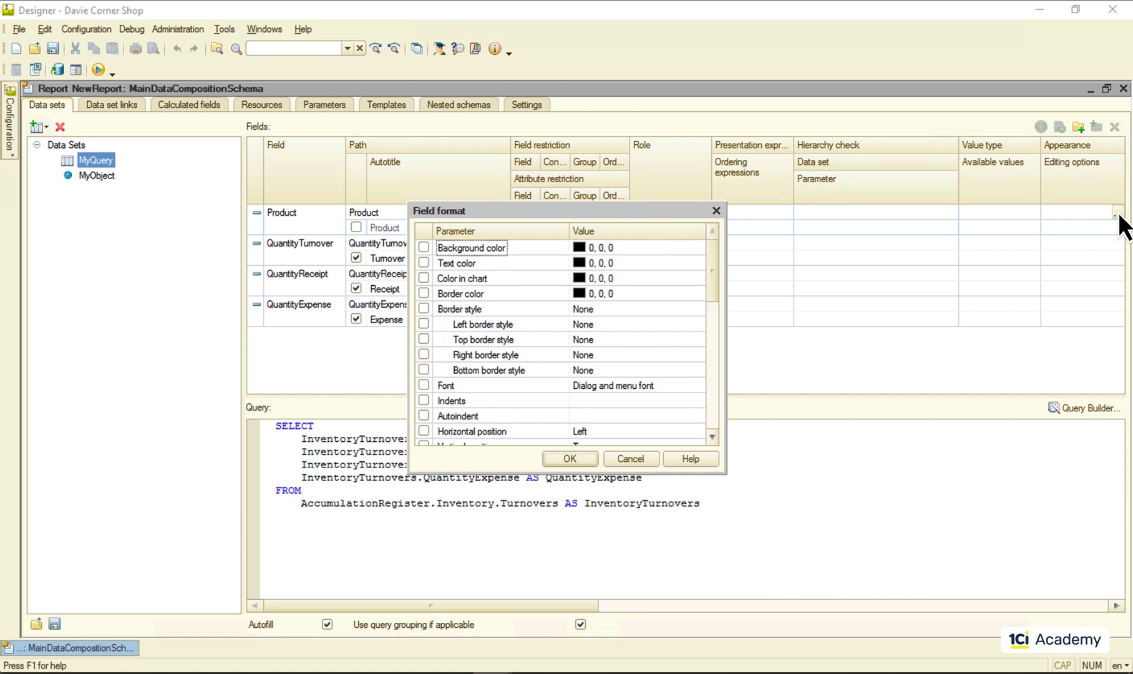
pyautogui.doubleClick(680, 381)
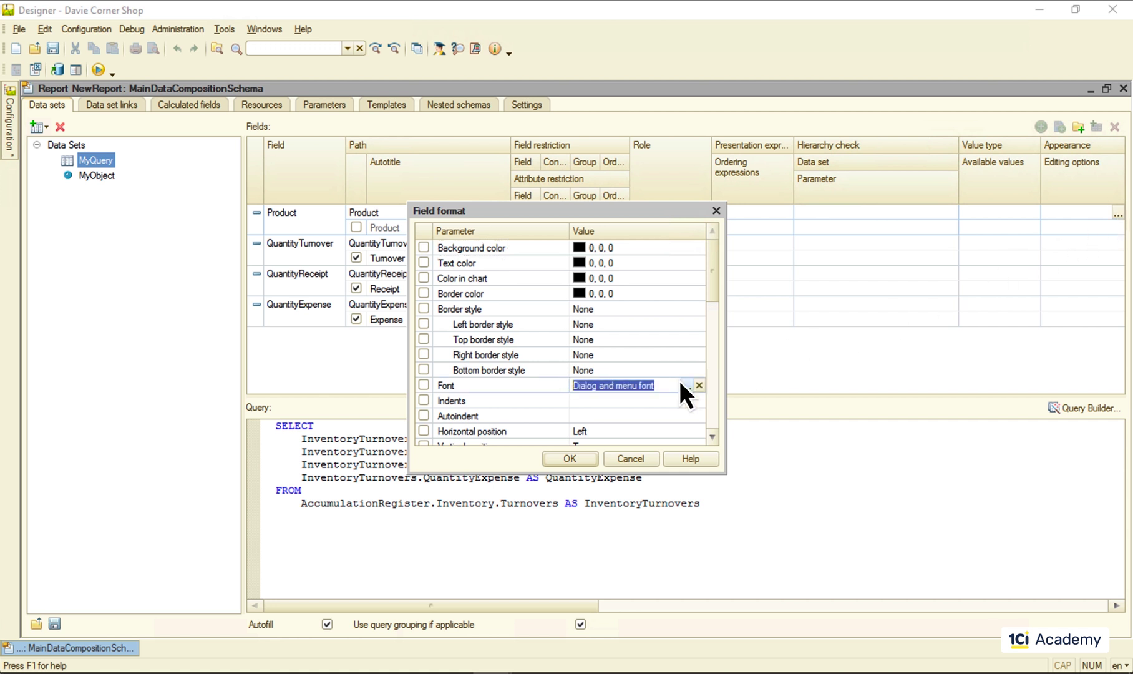
pyautogui.click(686, 385)
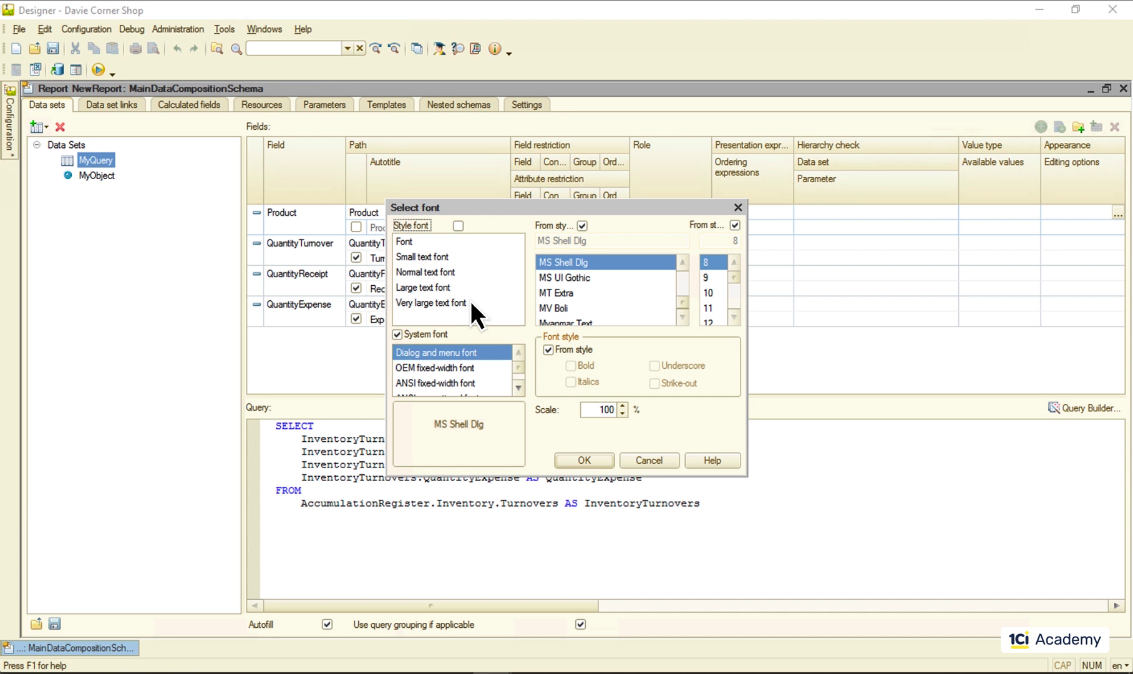
pyautogui.click(432, 286)
pyautogui.click(548, 349)
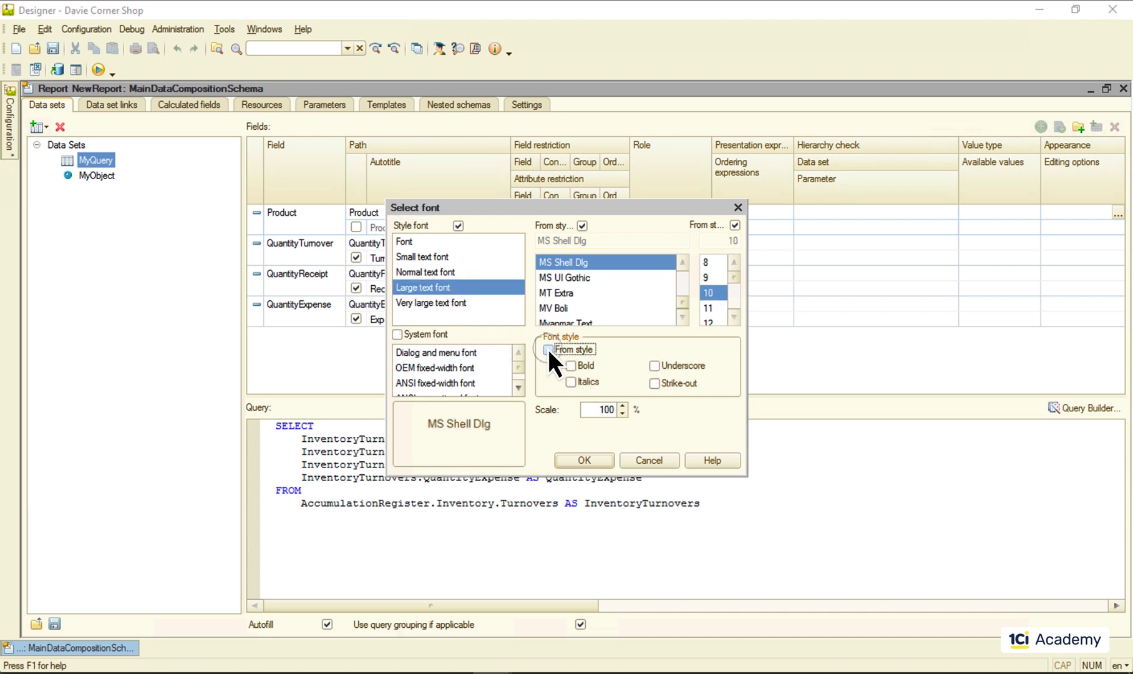
pyautogui.click(572, 365)
pyautogui.click(585, 458)
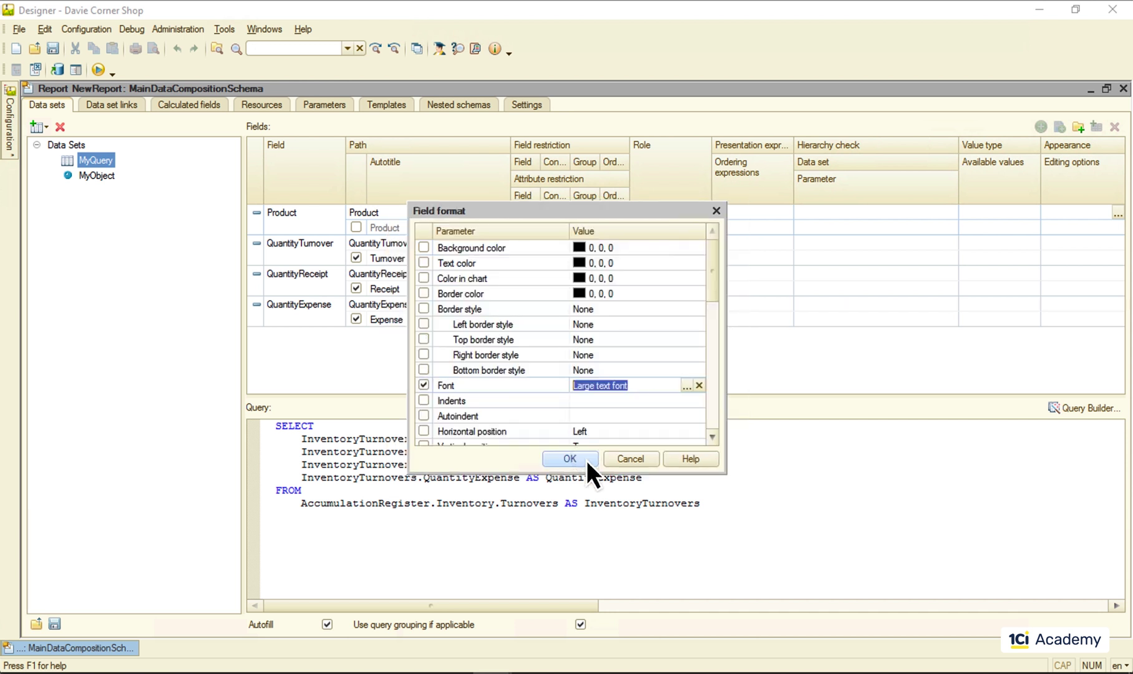
pyautogui.click(577, 456)
pyautogui.click(756, 379)
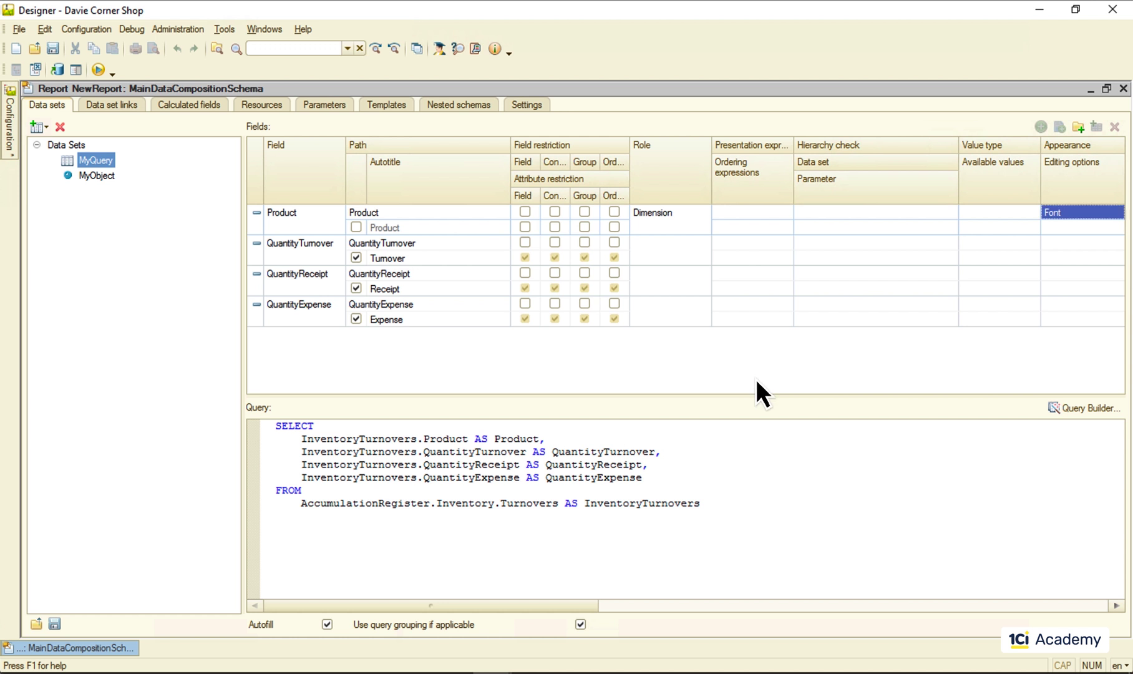
# Add a Product field to MyObject typed as a Products catalog reference.
pyautogui.click(98, 174)
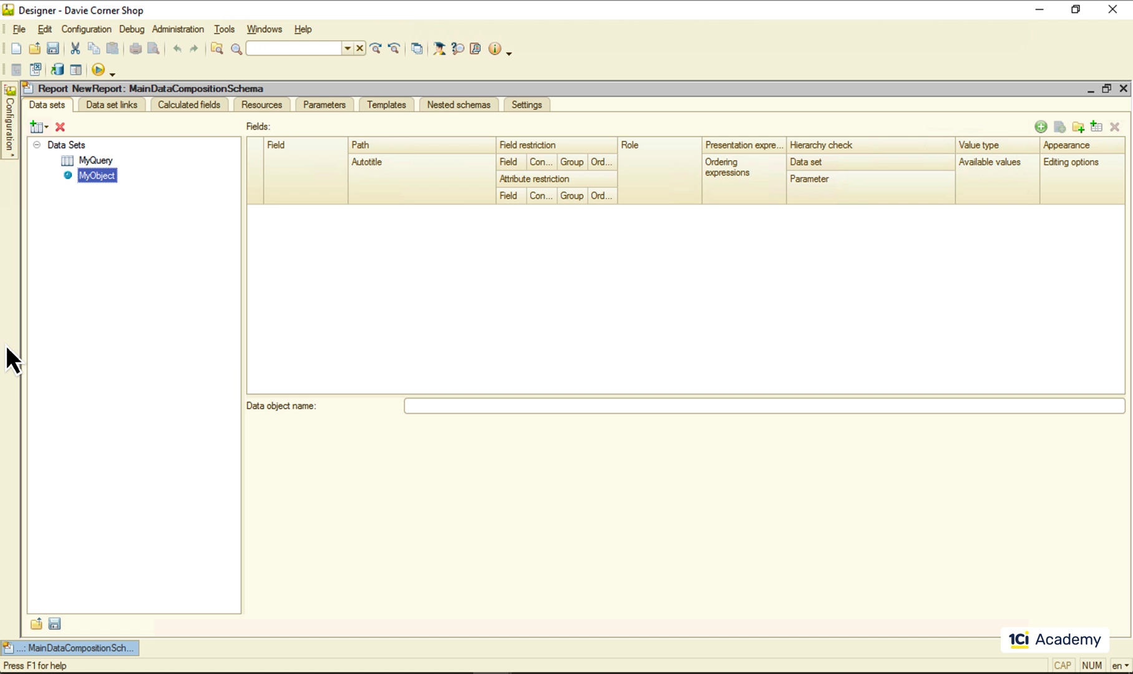
pyautogui.click(1042, 127)
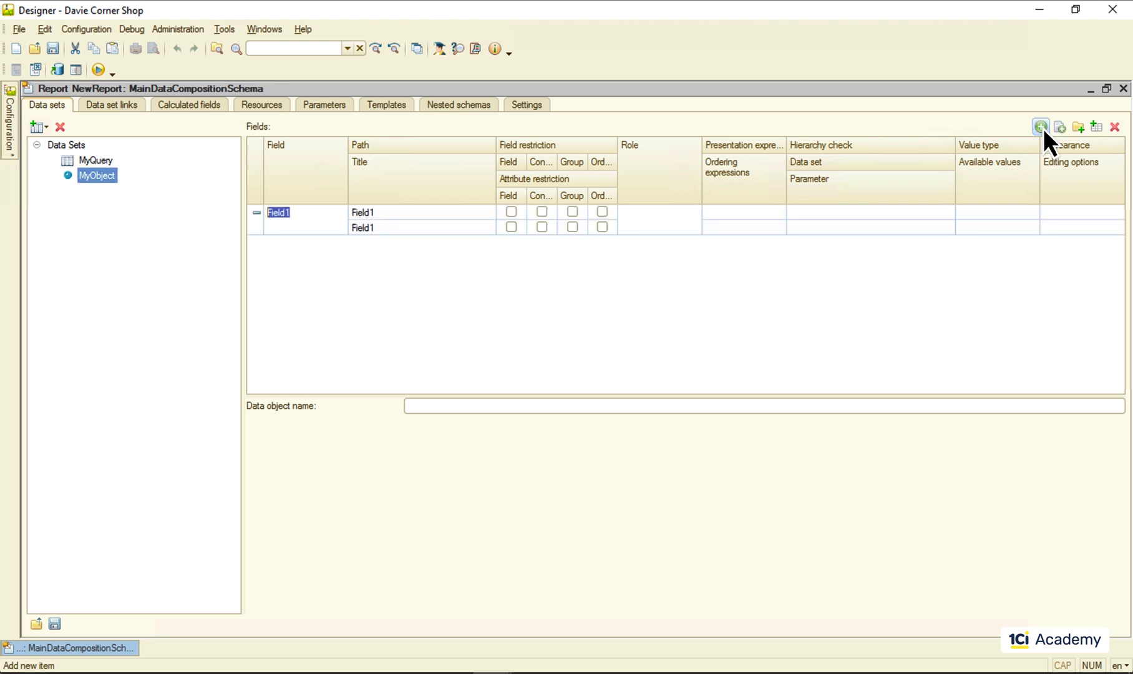
pyautogui.write('Product')
pyautogui.press('Return')
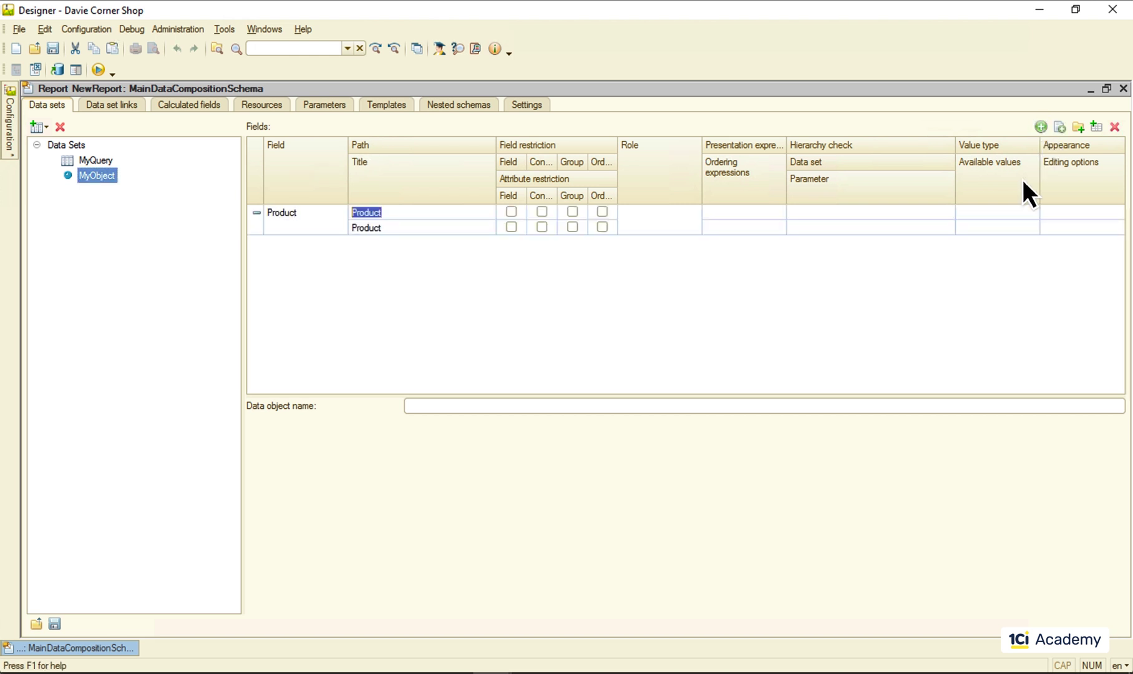
pyautogui.click(1011, 210)
pyautogui.click(1021, 212)
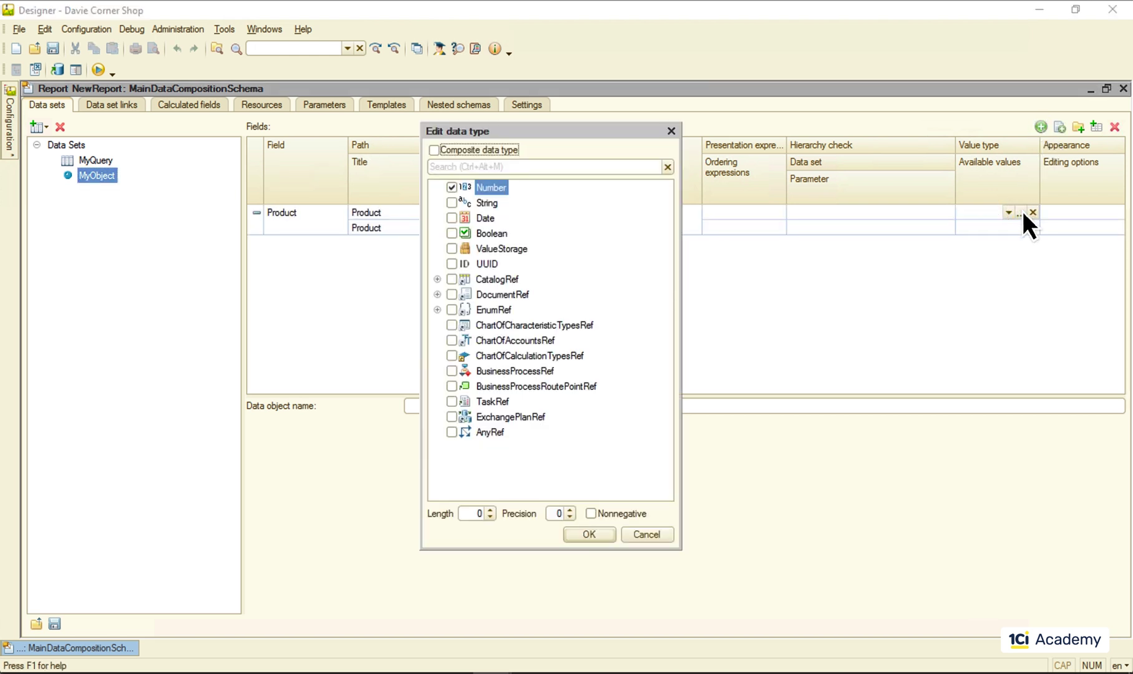
pyautogui.click(436, 278)
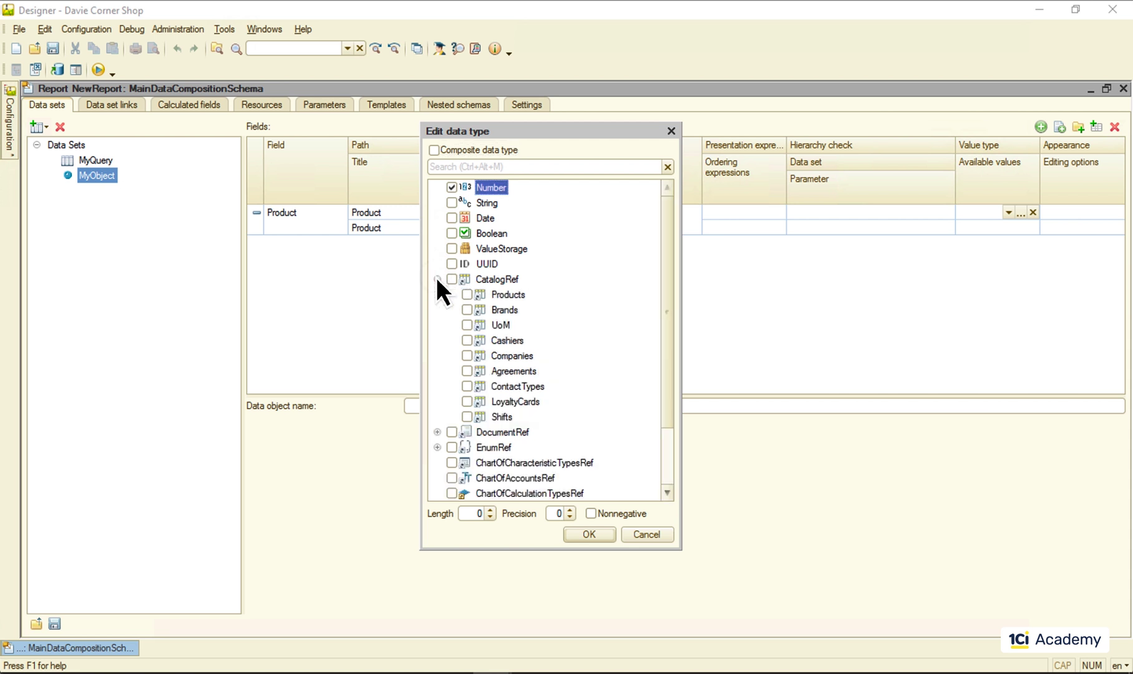
pyautogui.click(467, 294)
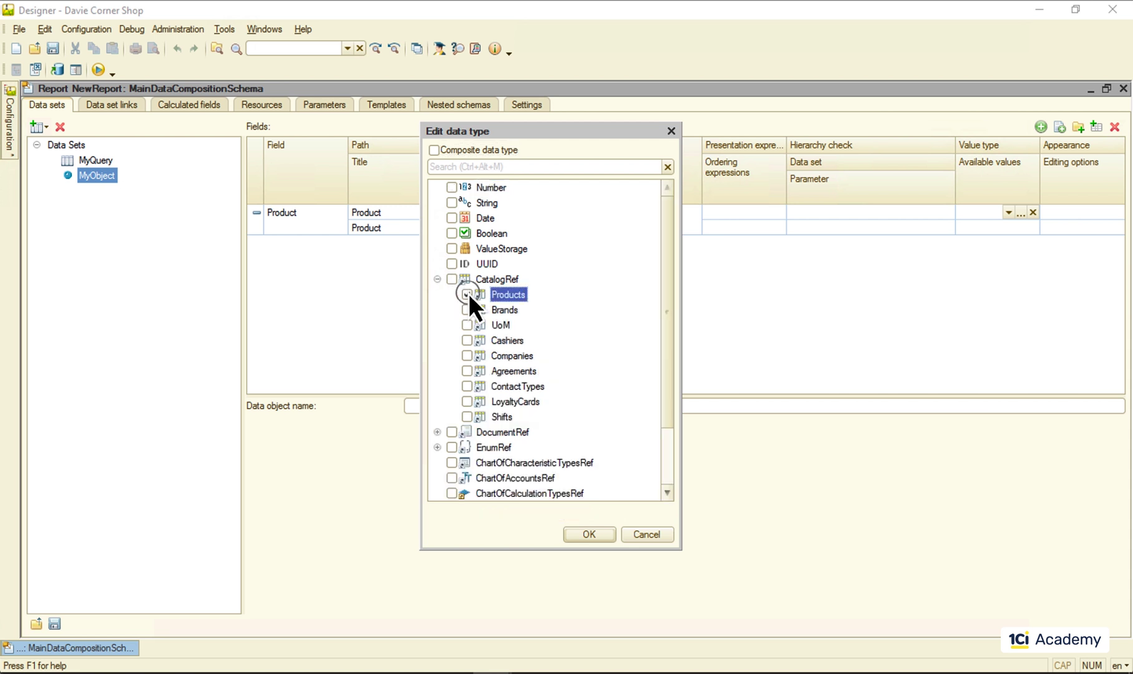
pyautogui.click(589, 534)
# Add a nonnegative Number (10,2) field named QuantityLeft to MyObject.
pyautogui.click(1042, 127)
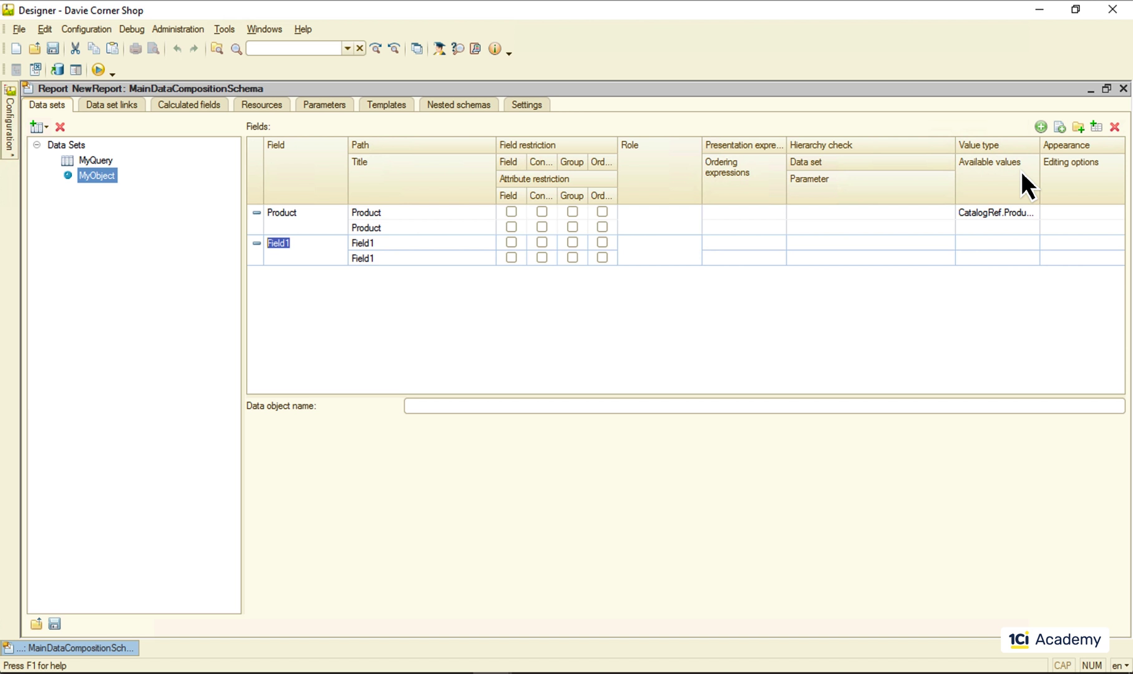
pyautogui.write('QuantityLeft')
pyautogui.press('Tab')
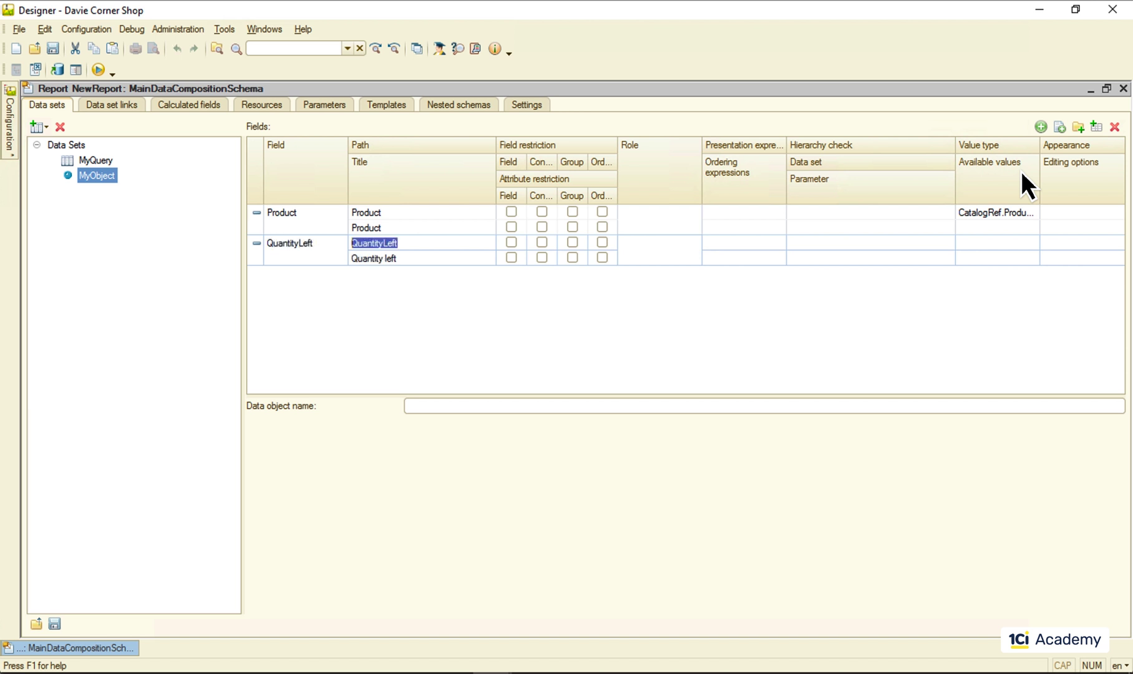
pyautogui.click(985, 242)
pyautogui.click(1021, 244)
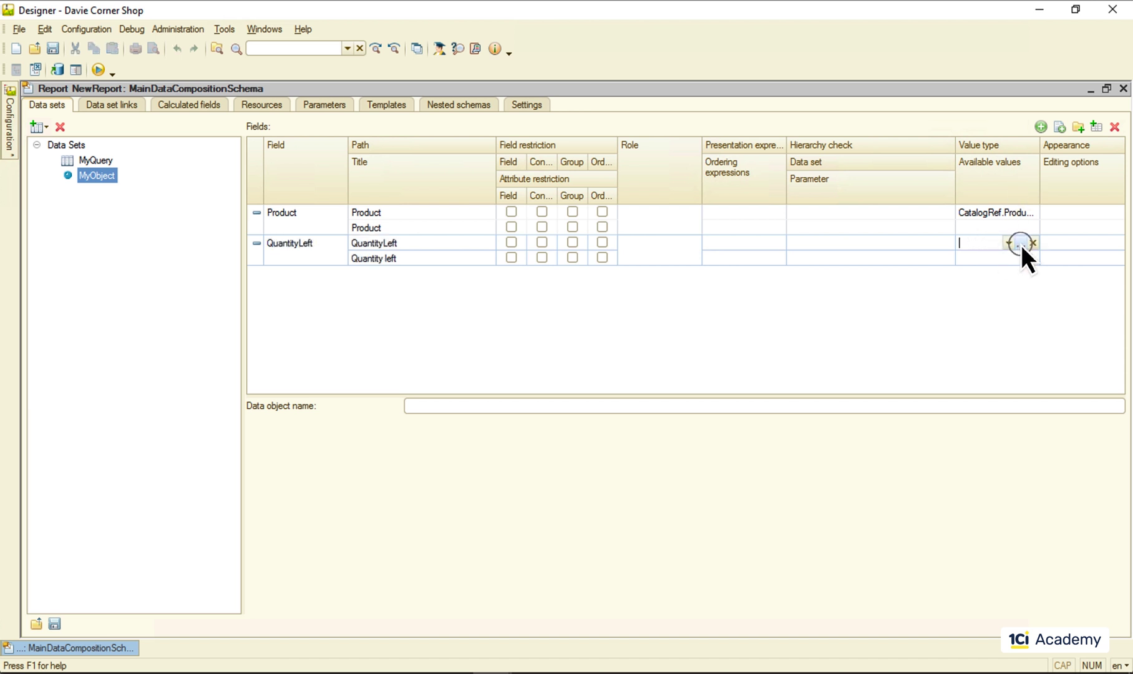
pyautogui.click(466, 513)
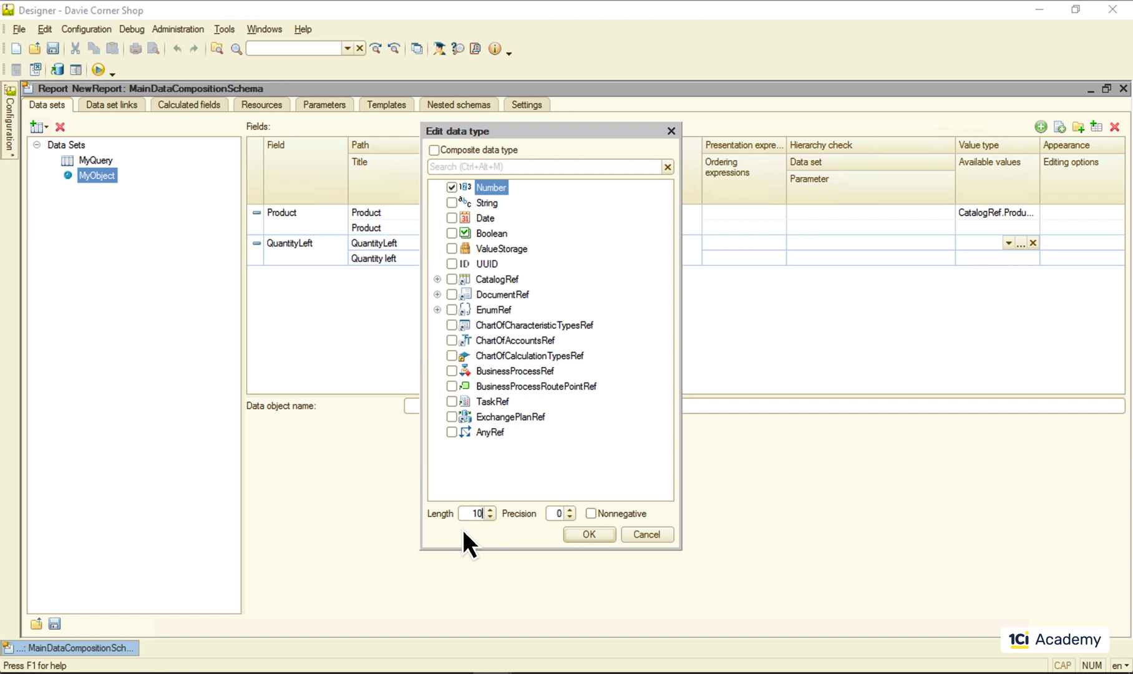
pyautogui.click(592, 513)
pyautogui.click(587, 533)
pyautogui.click(649, 341)
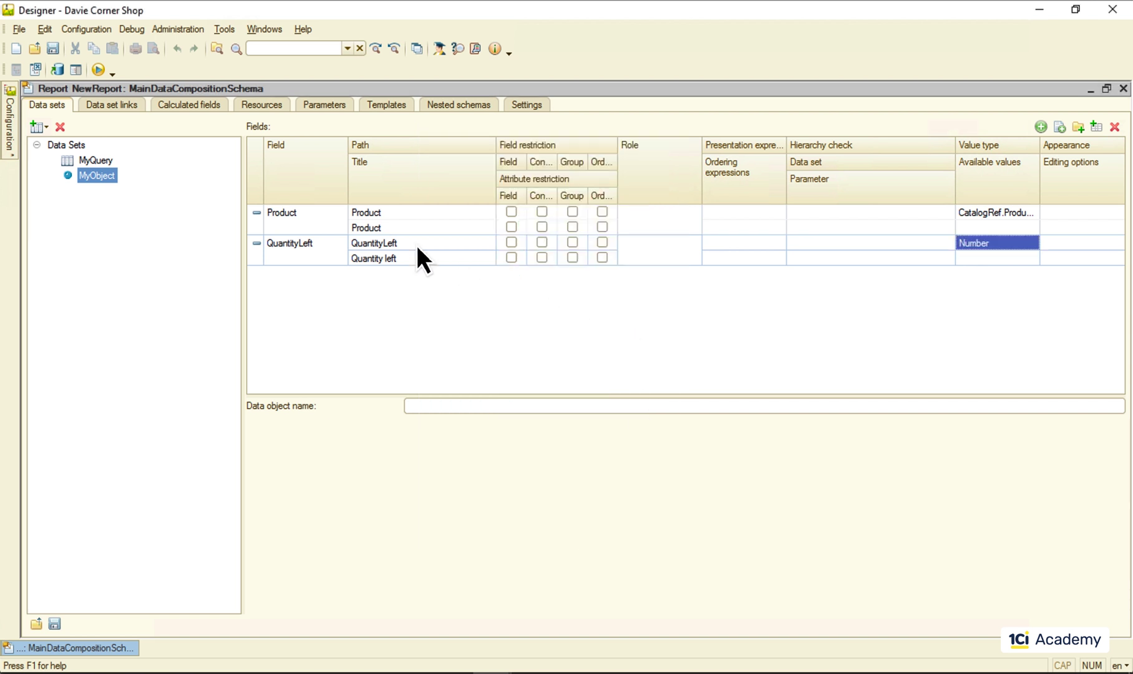
pyautogui.click(112, 106)
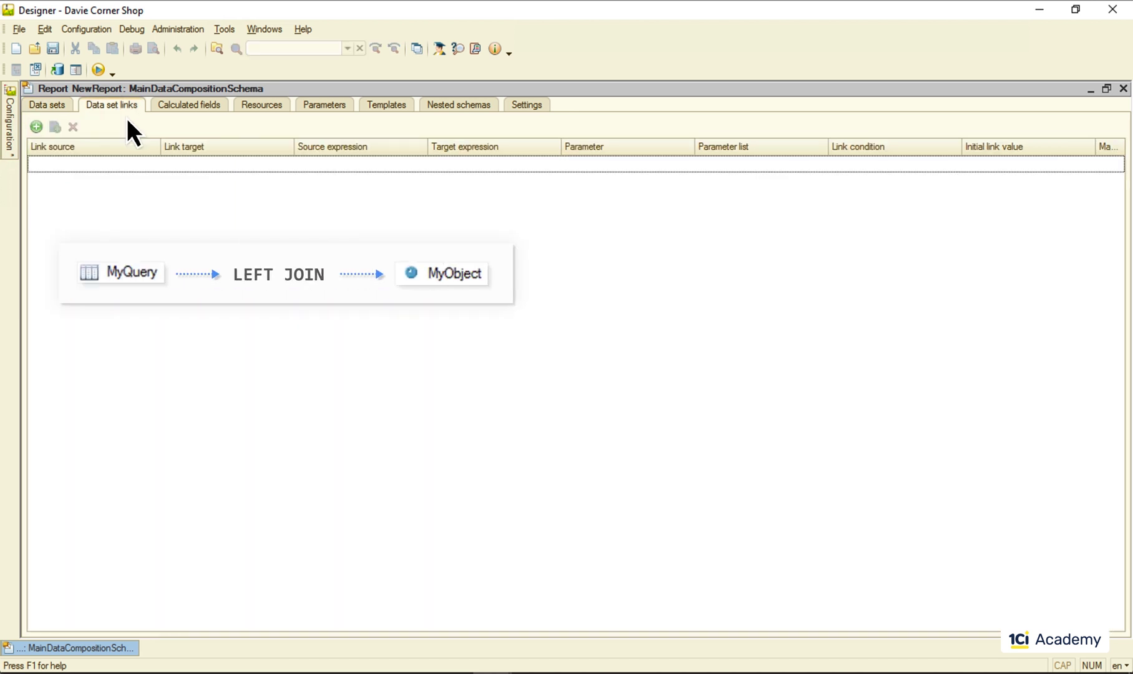
# Add a data set link from MyQuery to MyObject, with Product as both source and target expressions.
pyautogui.click(36, 127)
pyautogui.click(153, 163)
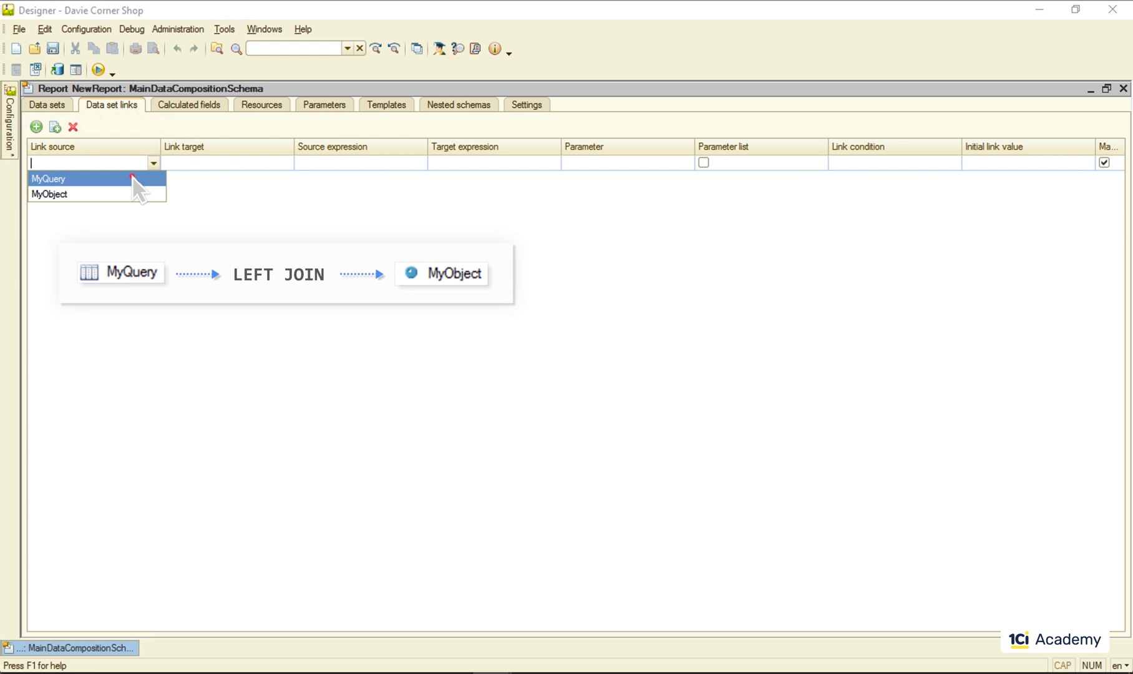
pyautogui.click(281, 161)
pyautogui.click(286, 163)
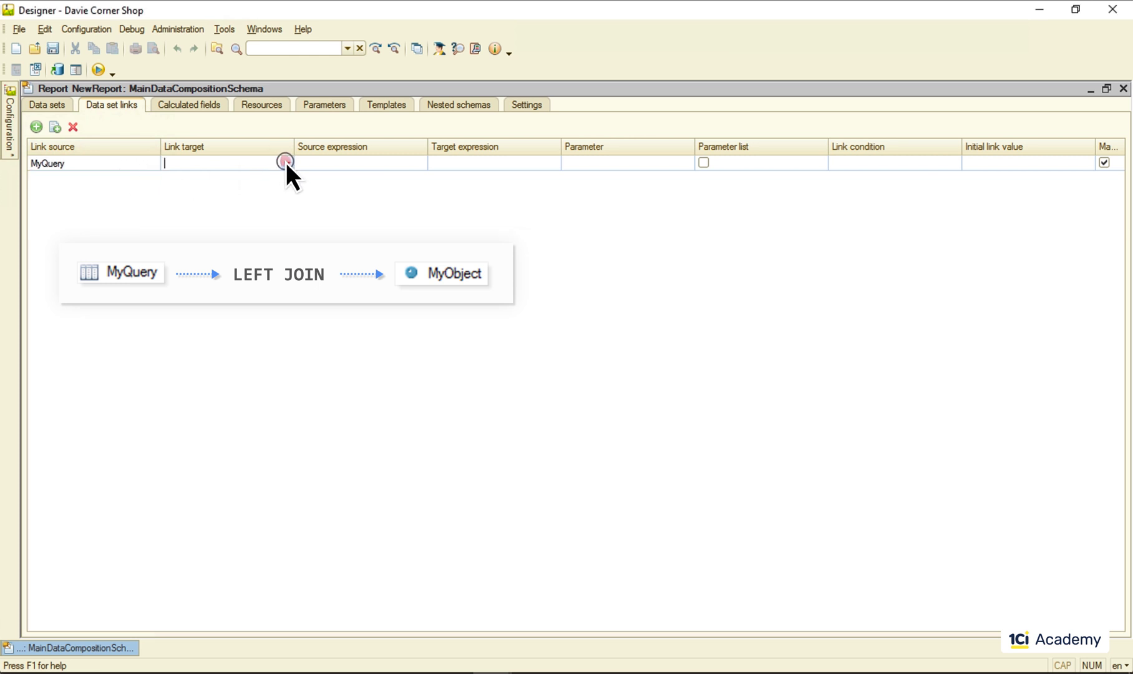
pyautogui.click(252, 189)
pyautogui.click(404, 159)
pyautogui.click(395, 174)
pyautogui.click(541, 161)
pyautogui.click(552, 163)
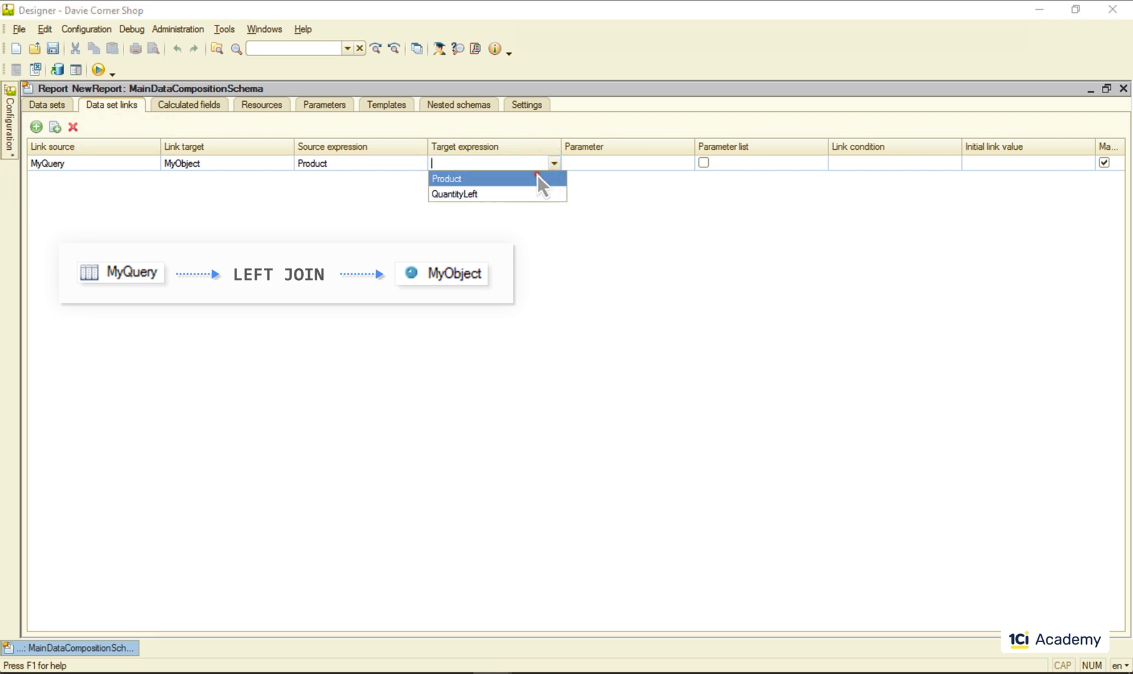
pyautogui.click(624, 377)
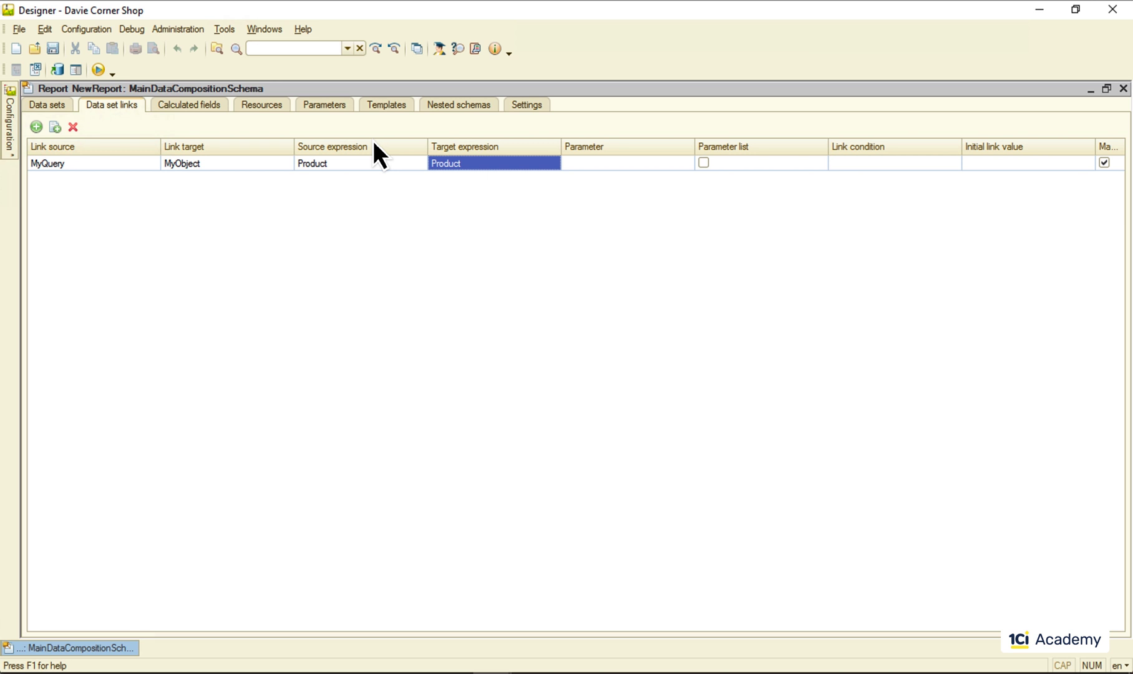
pyautogui.click(335, 112)
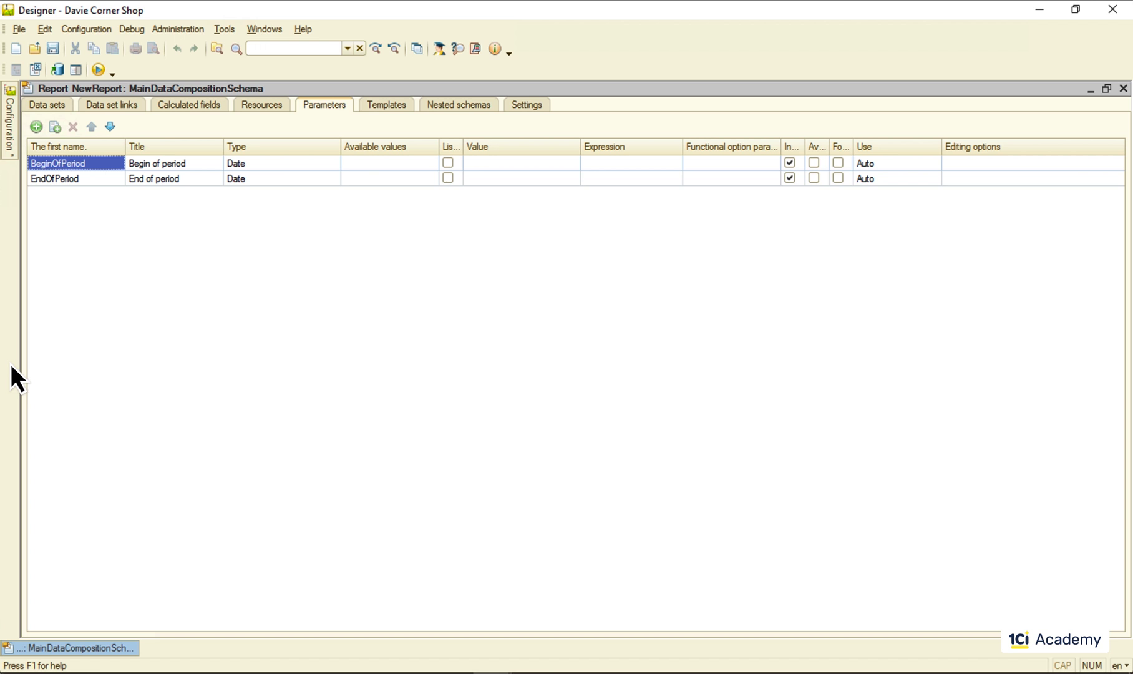
# Open MyQuery in the Query Builder and review its virtual table settings without changes.
pyautogui.click(48, 104)
pyautogui.click(88, 159)
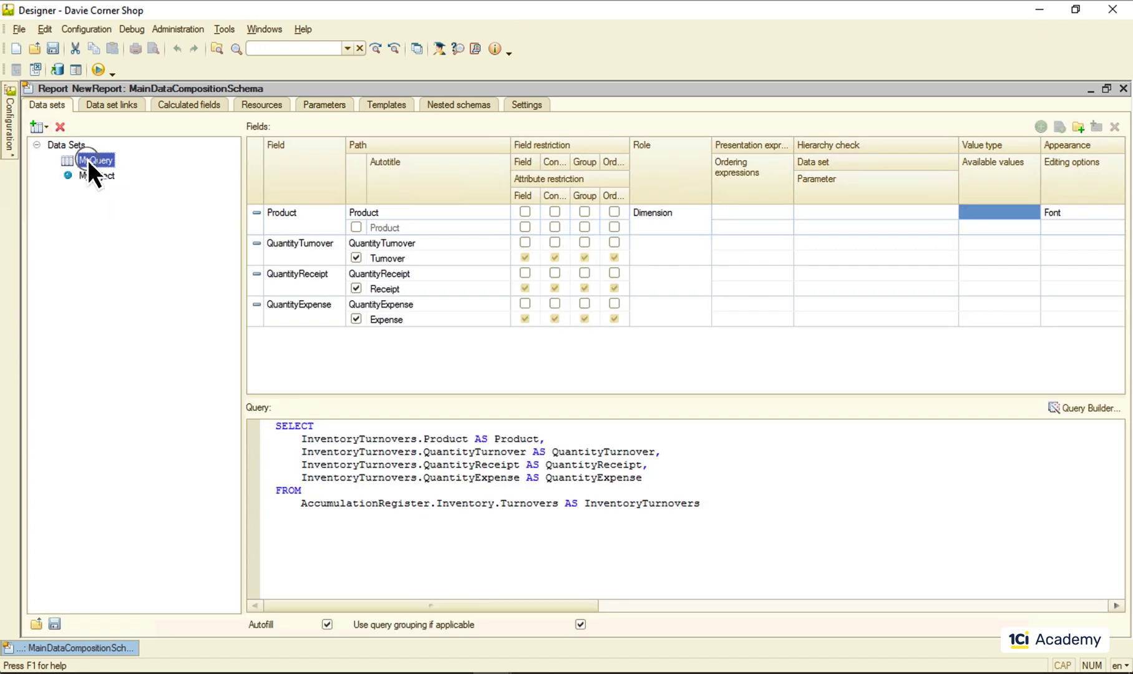
pyautogui.click(638, 473)
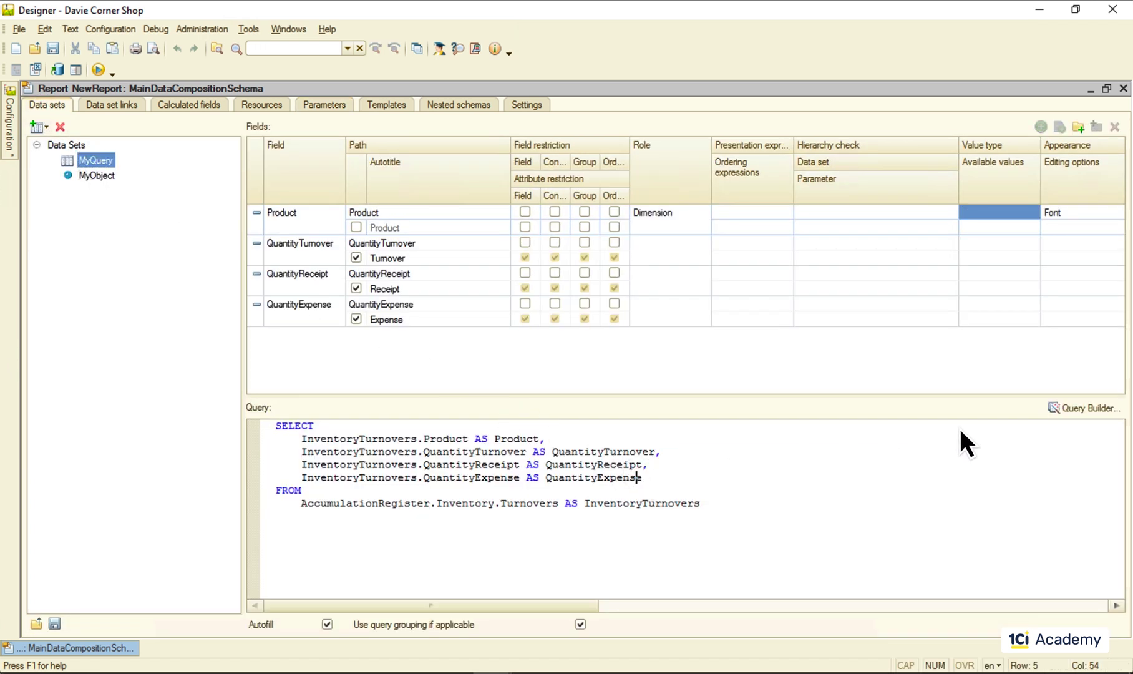
pyautogui.click(1103, 407)
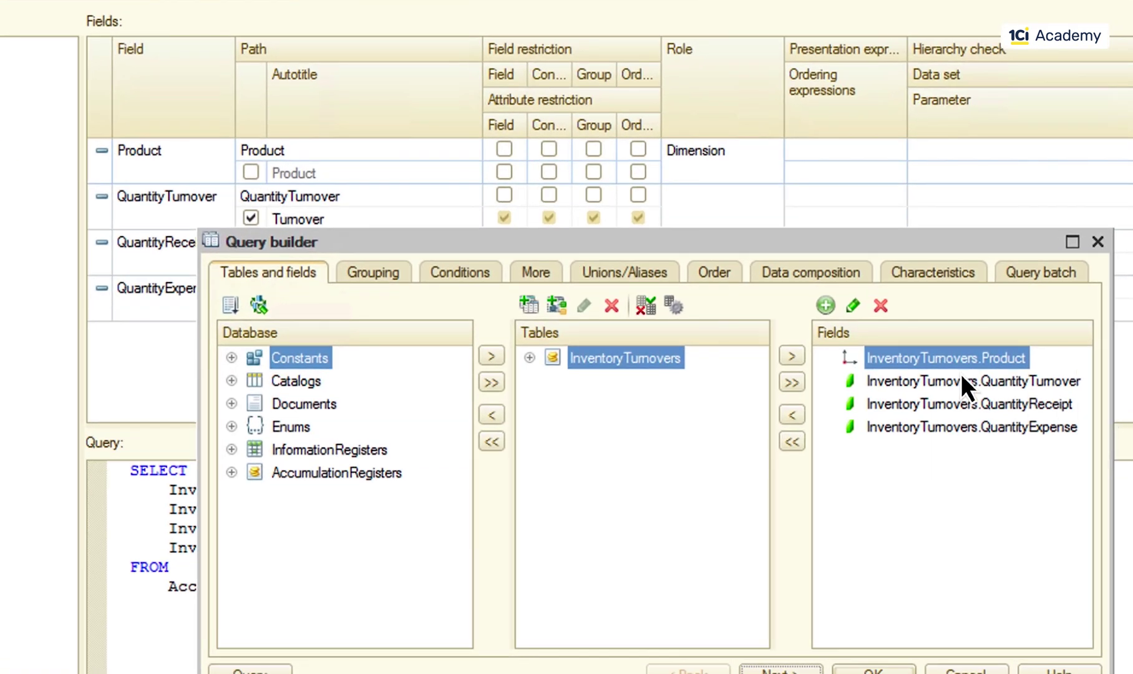
pyautogui.click(673, 305)
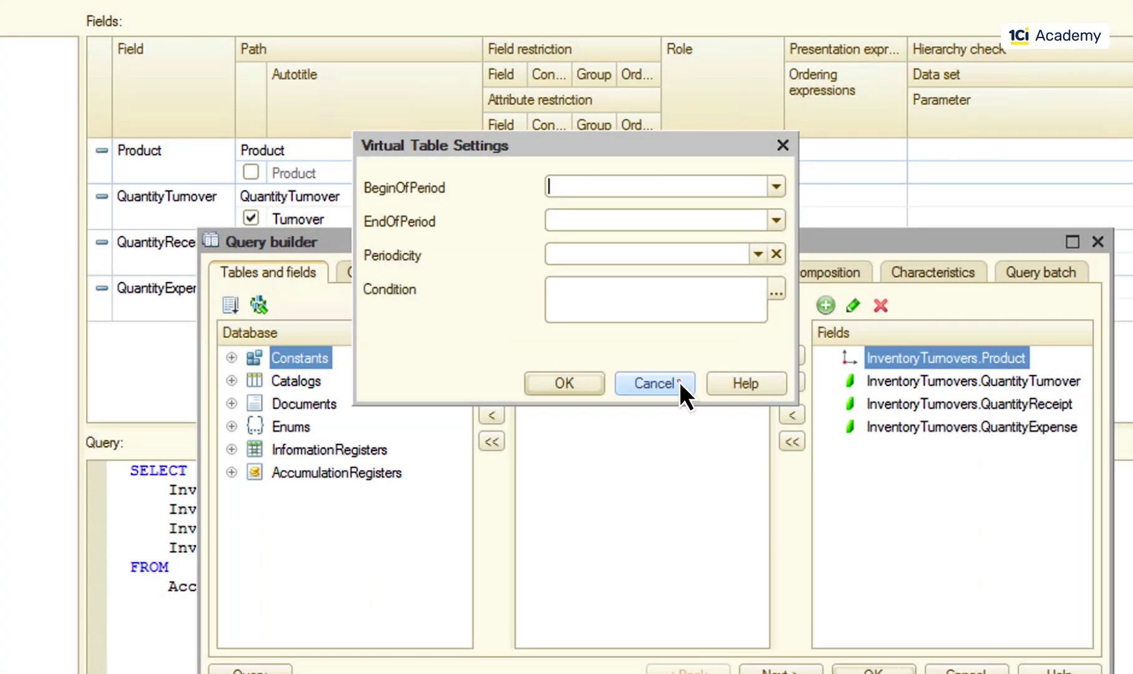
pyautogui.click(678, 383)
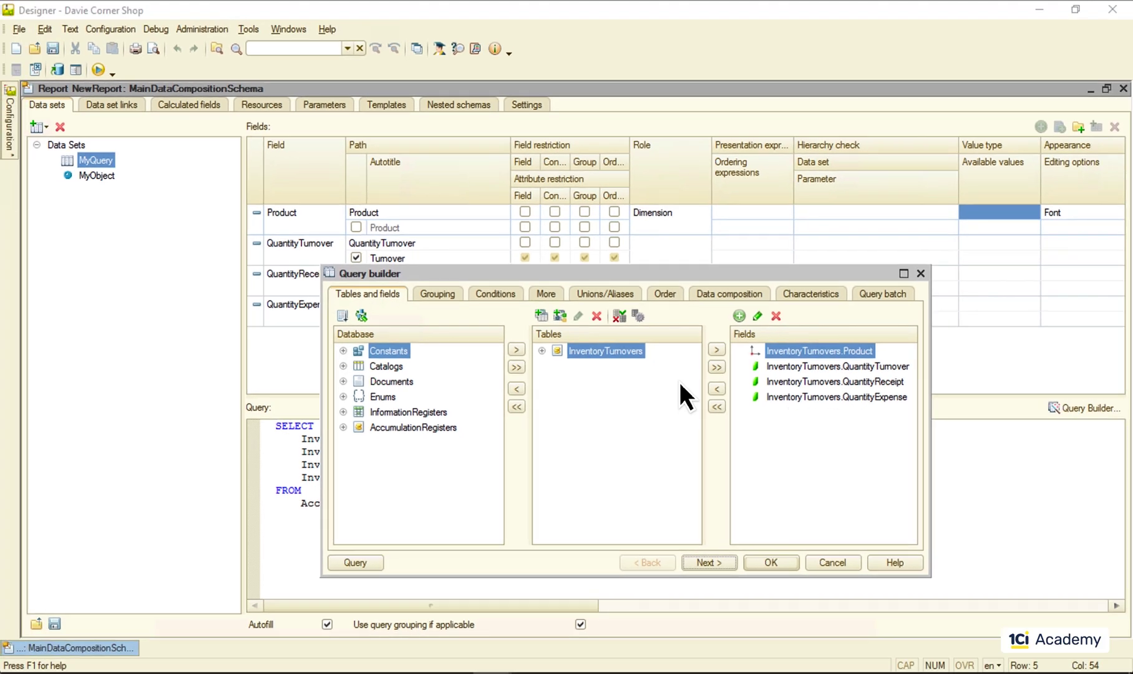
# Add the condition InventoryTurnovers.QuantityTurnover > &QuantityTurnover and apply it to the query.
pyautogui.click(491, 293)
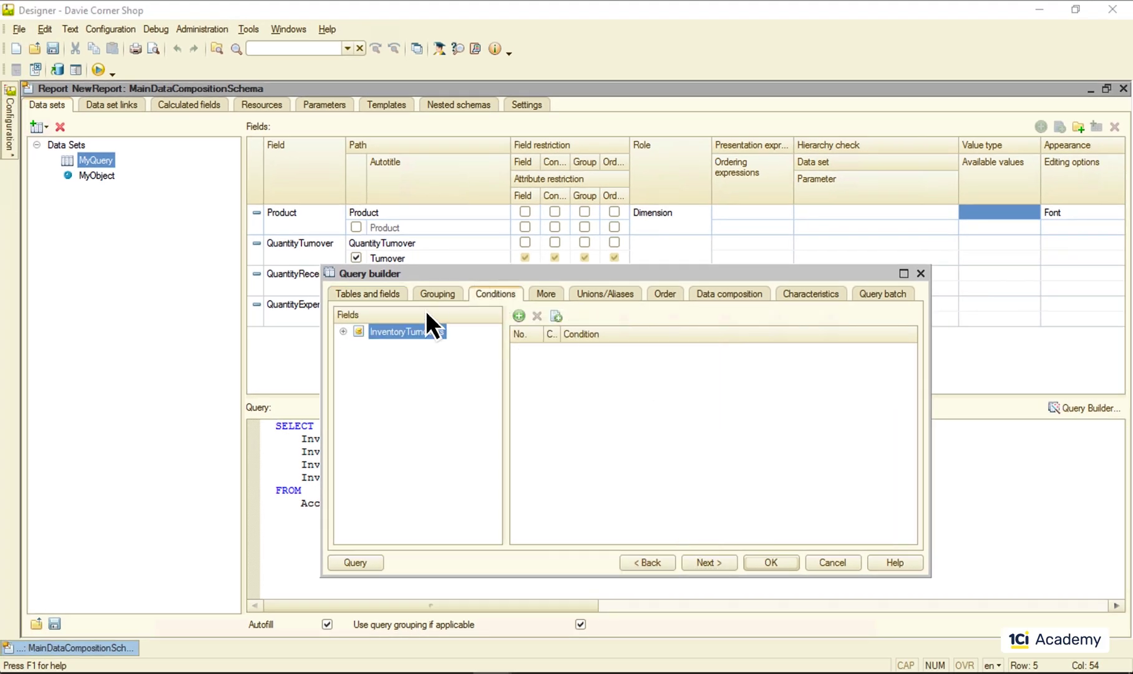
pyautogui.click(343, 331)
pyautogui.doubleClick(408, 363)
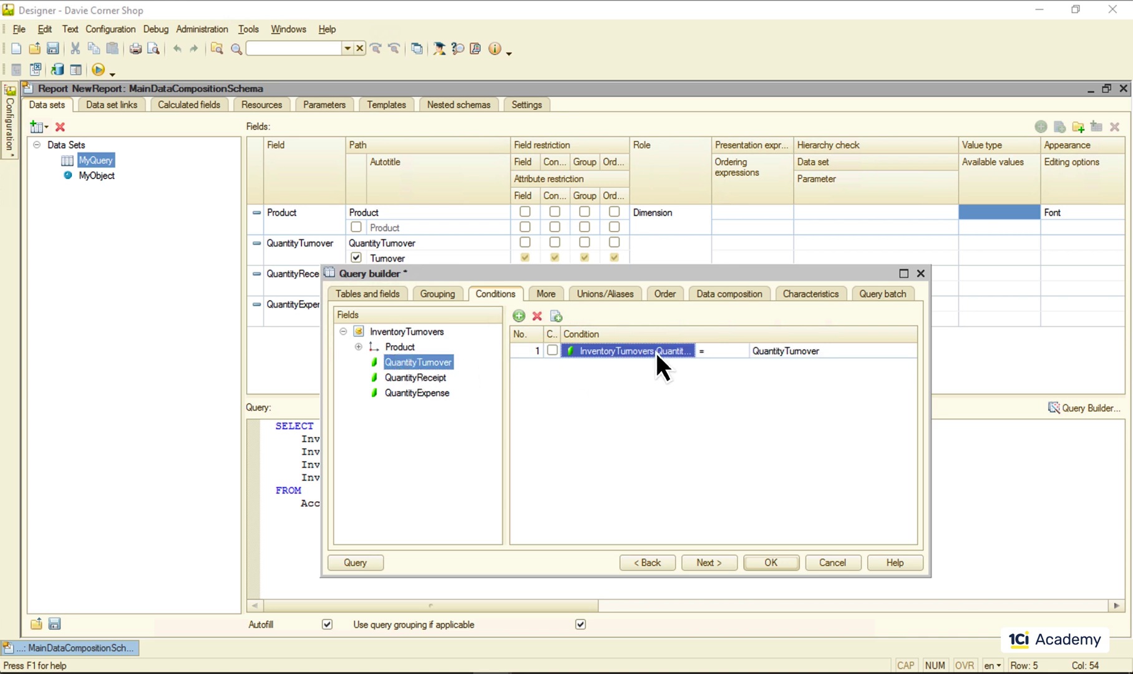
pyautogui.click(736, 350)
pyautogui.click(742, 351)
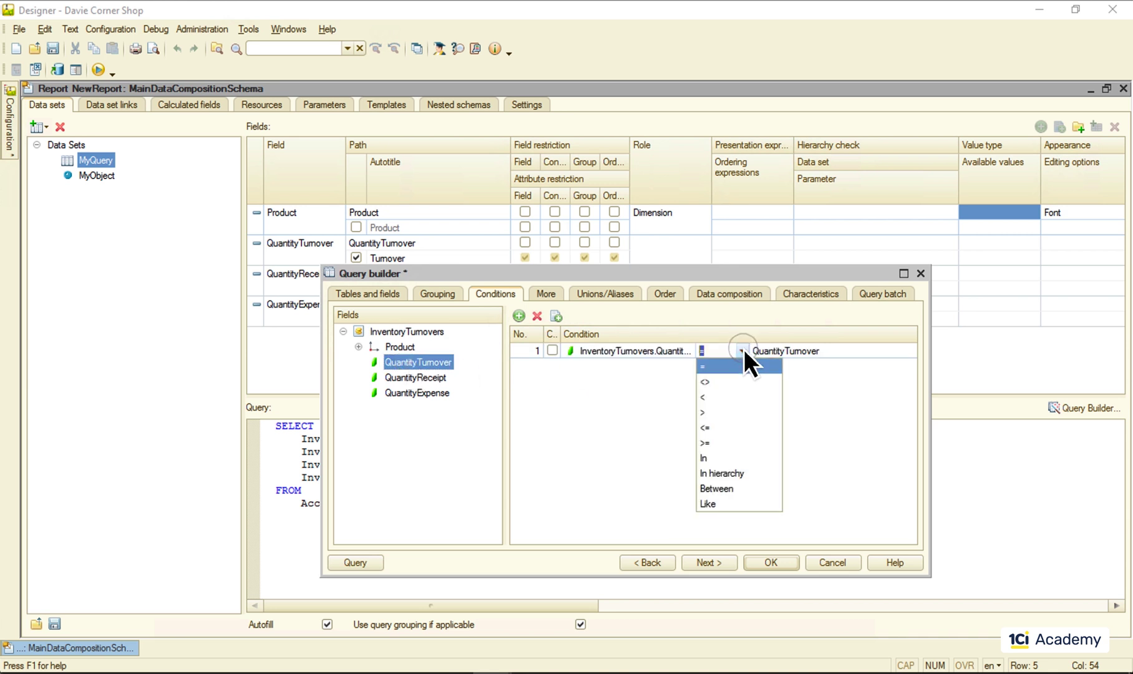
pyautogui.click(725, 412)
pyautogui.click(770, 562)
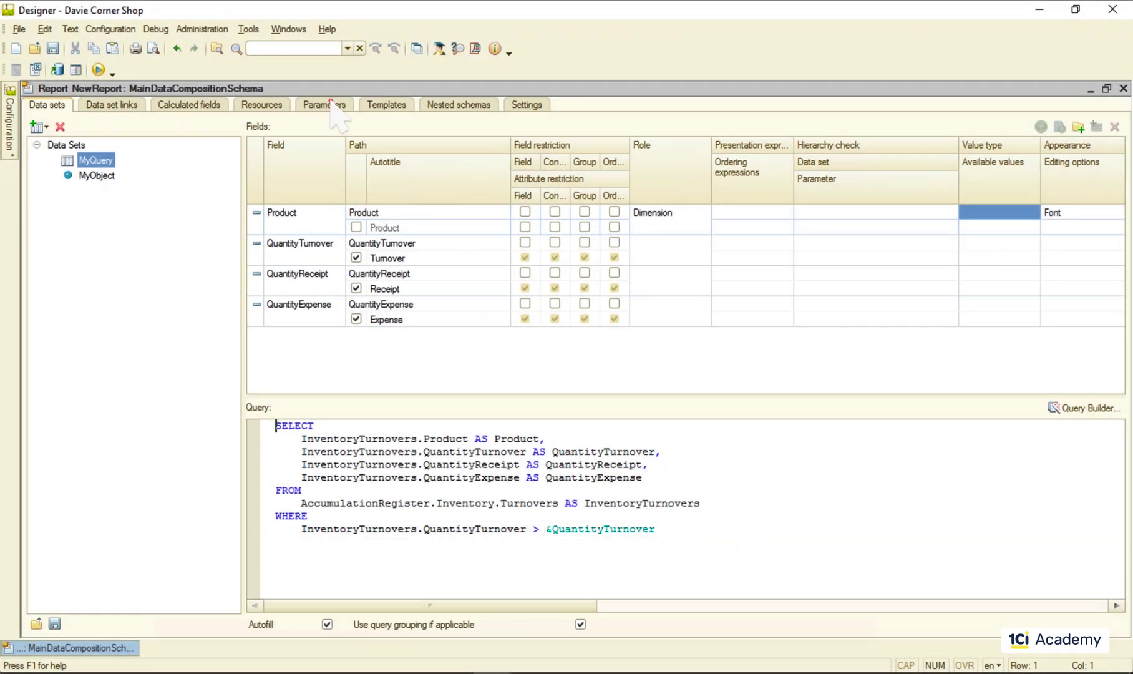
# On the Parameters tab, tick Availability restriction for BeginOfPeriod and EndOfPeriod only.
pyautogui.click(328, 104)
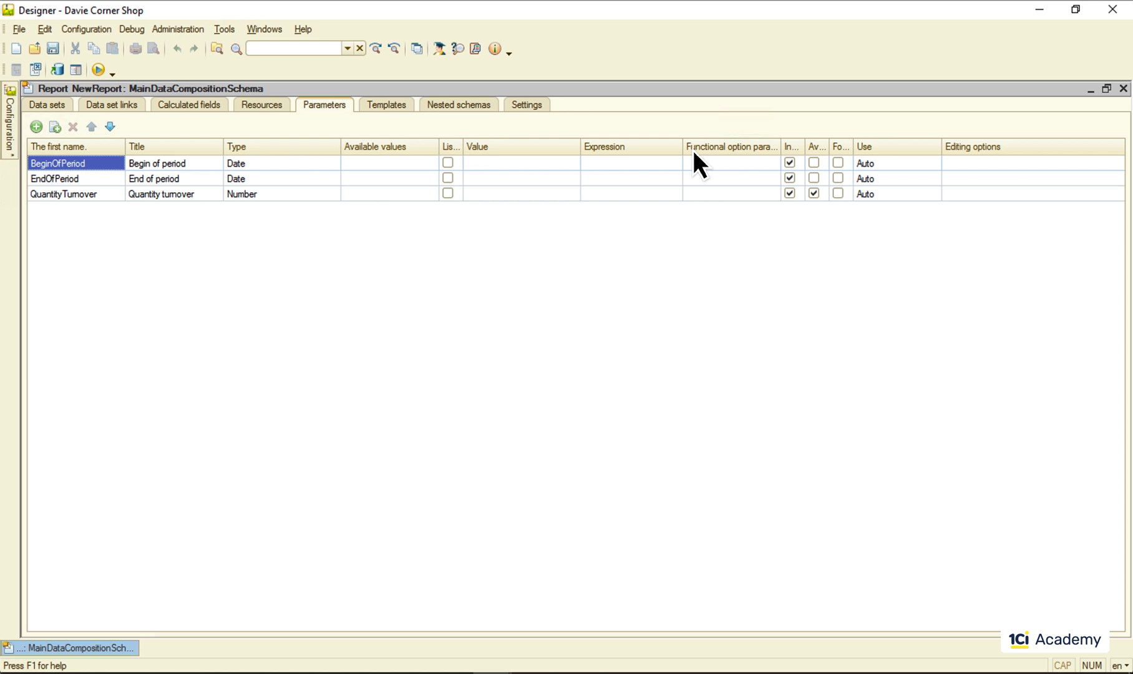
pyautogui.click(813, 163)
pyautogui.click(814, 177)
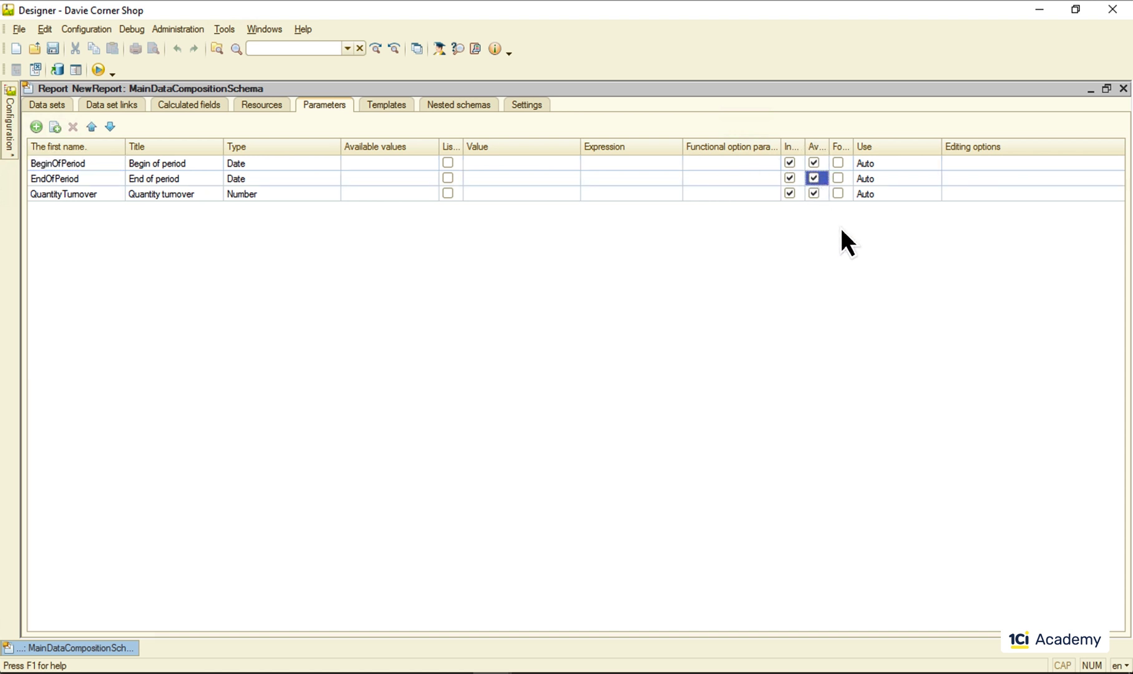
pyautogui.click(814, 193)
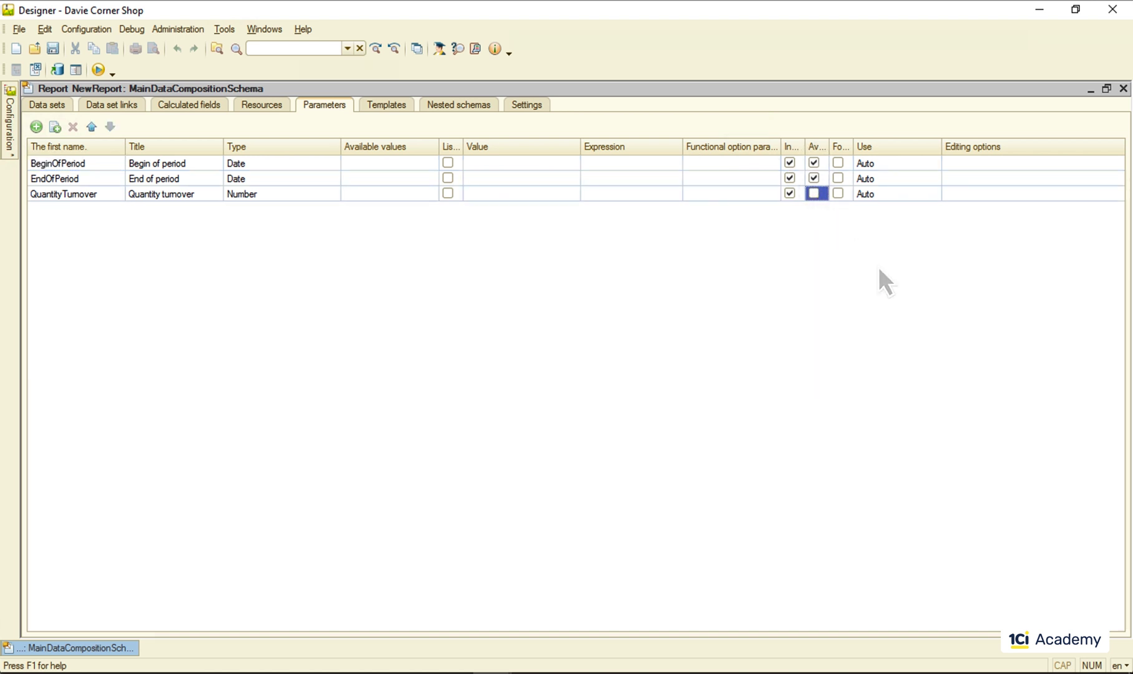